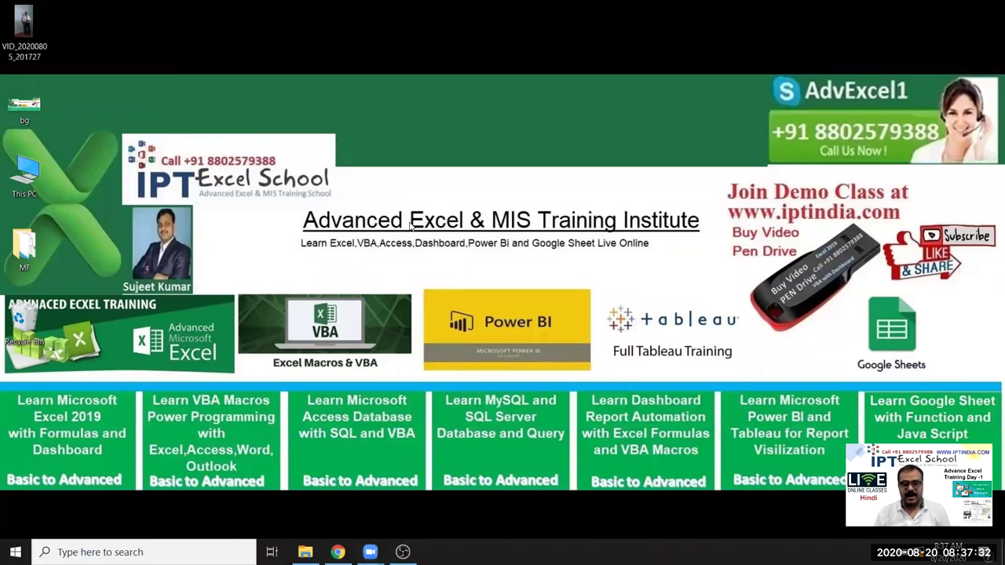
Launch Excel from Windows search so a blank Book1 workbook opens.
drag(410, 225, 473, 257)
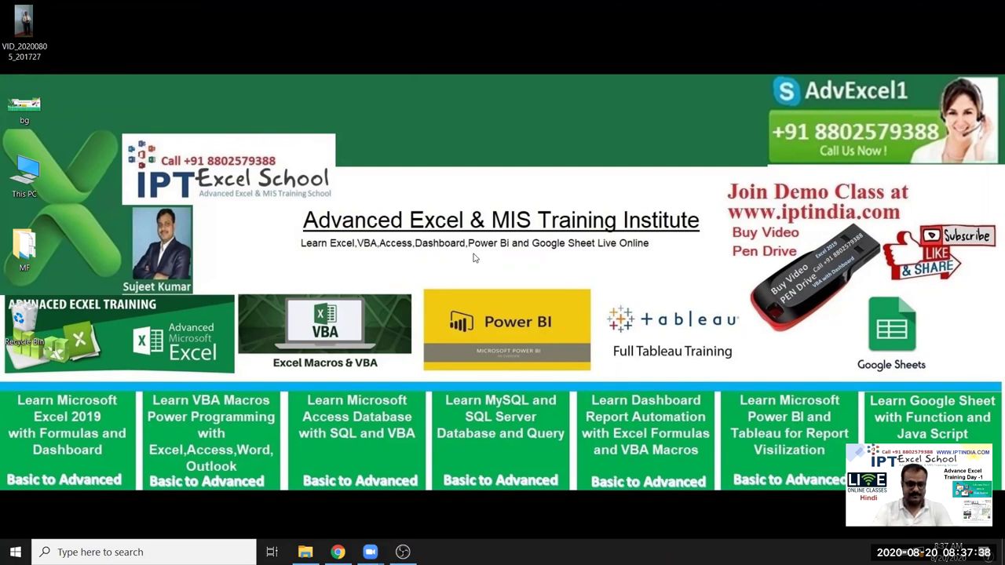
click(75, 542)
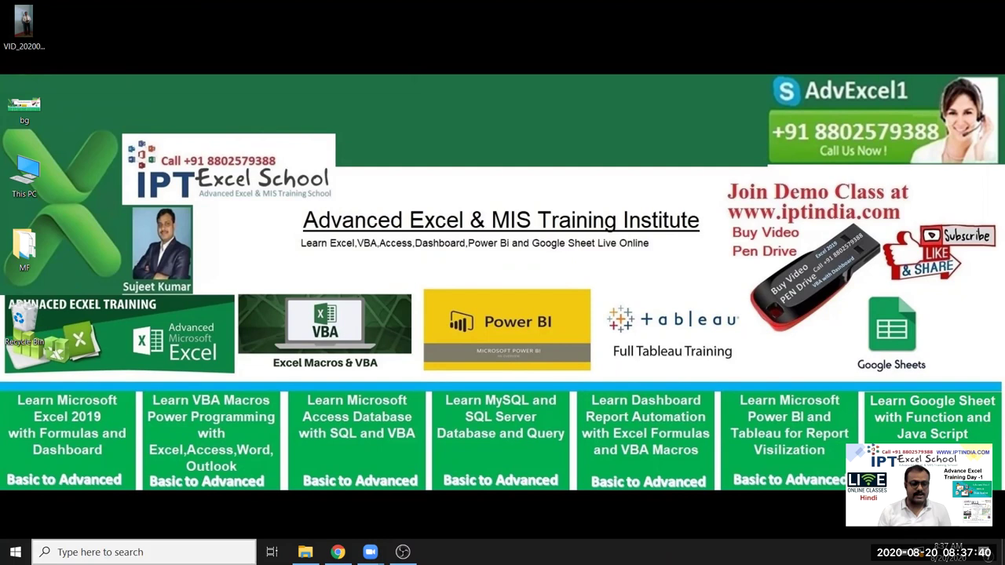
text(exce)
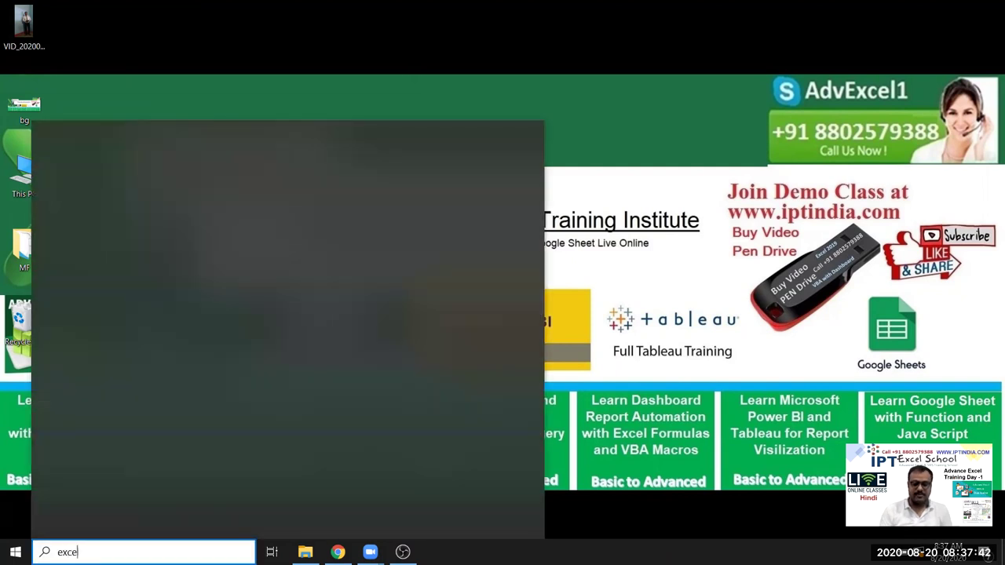
text(l)
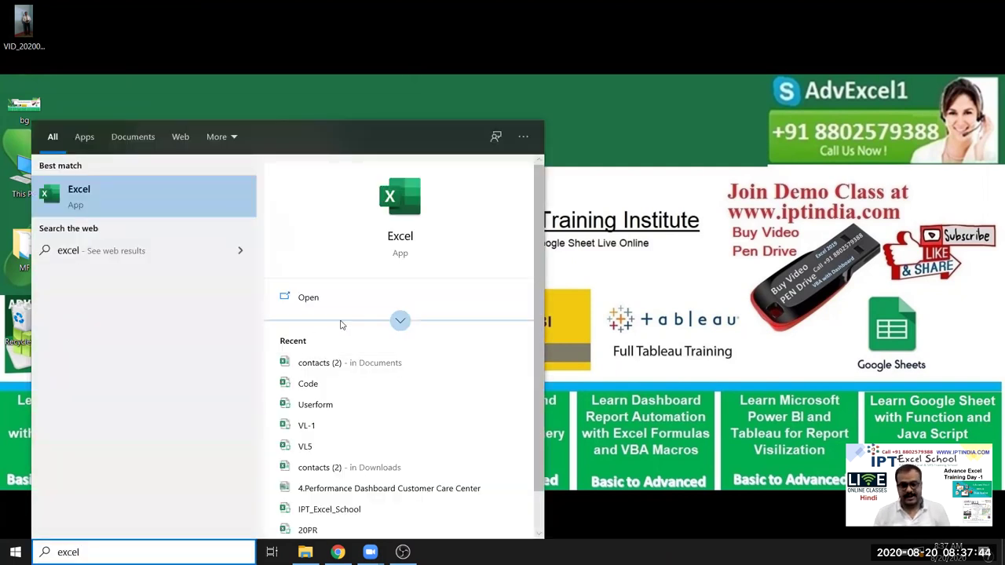
click(384, 244)
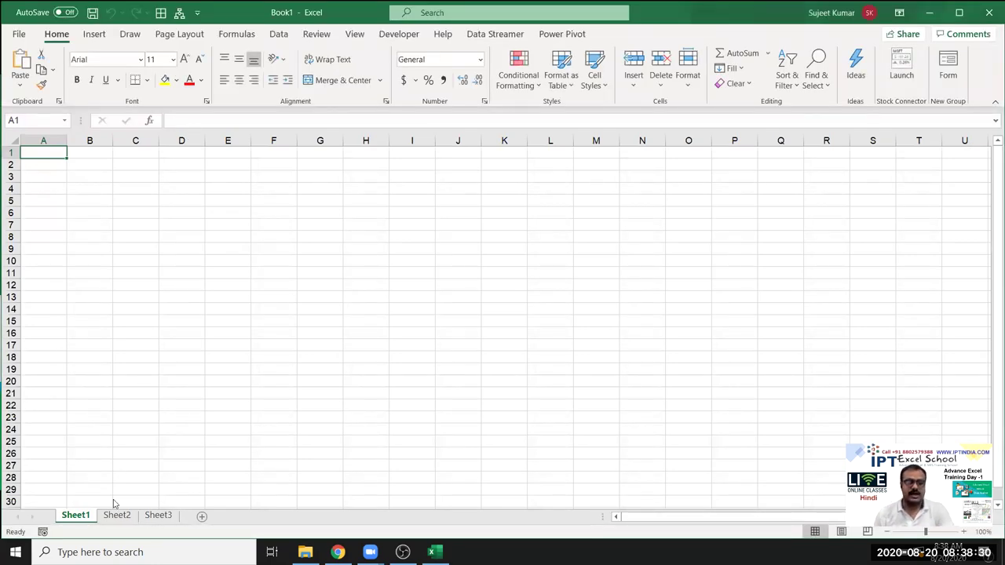
On Sheet1, enter the value 12536 in cell A1.
click(76, 515)
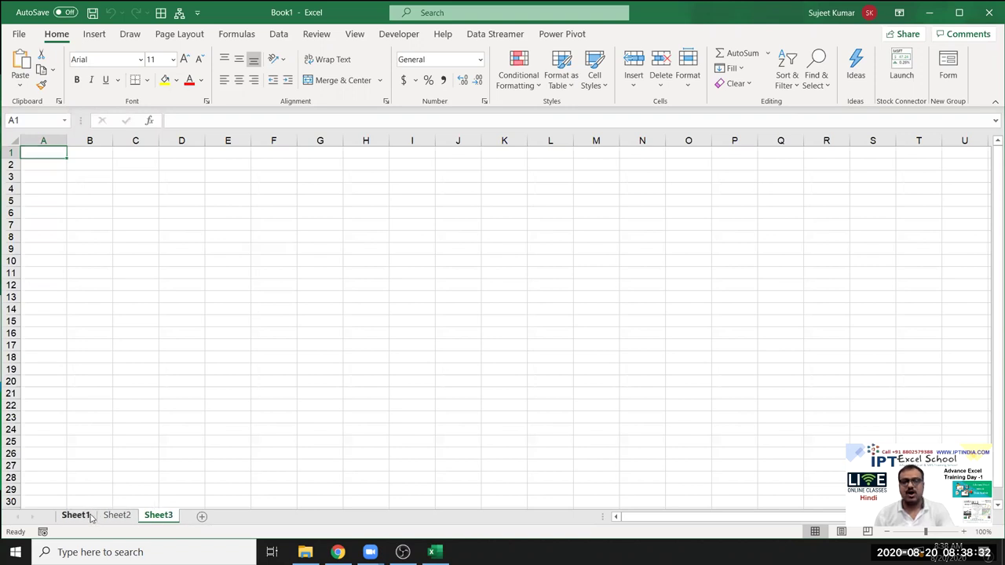
click(43, 140)
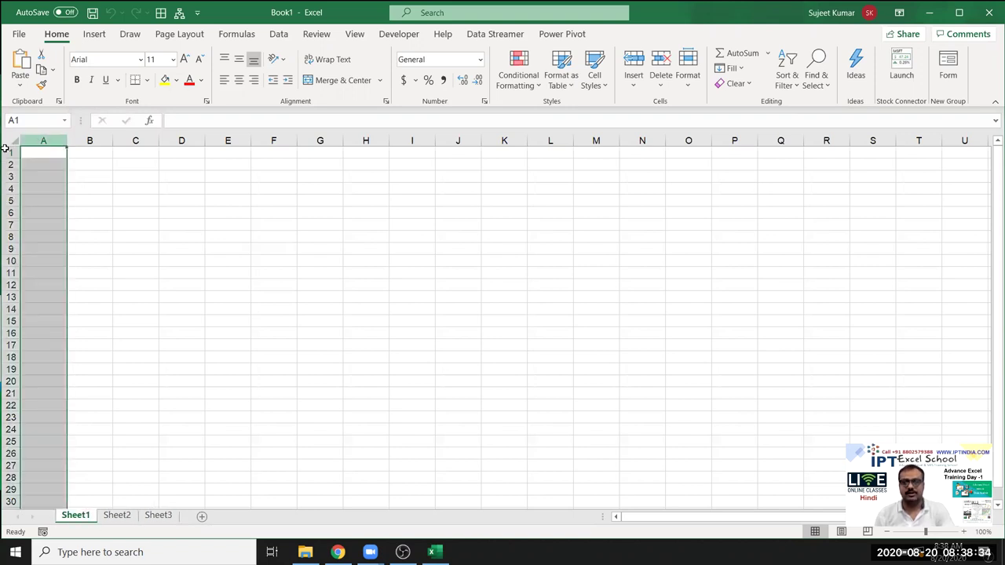
click(10, 151)
key(ctrl+Home)
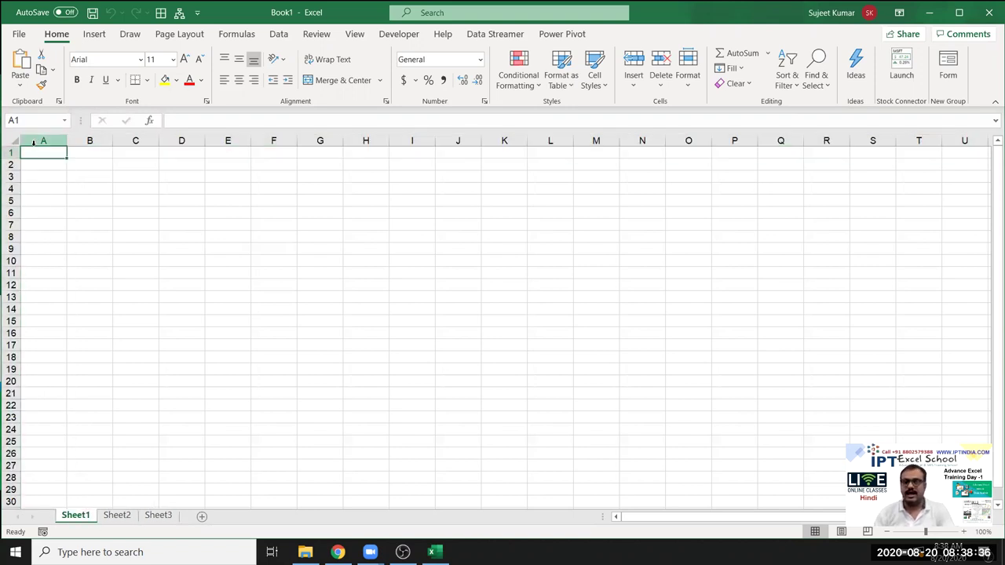
text(12536)
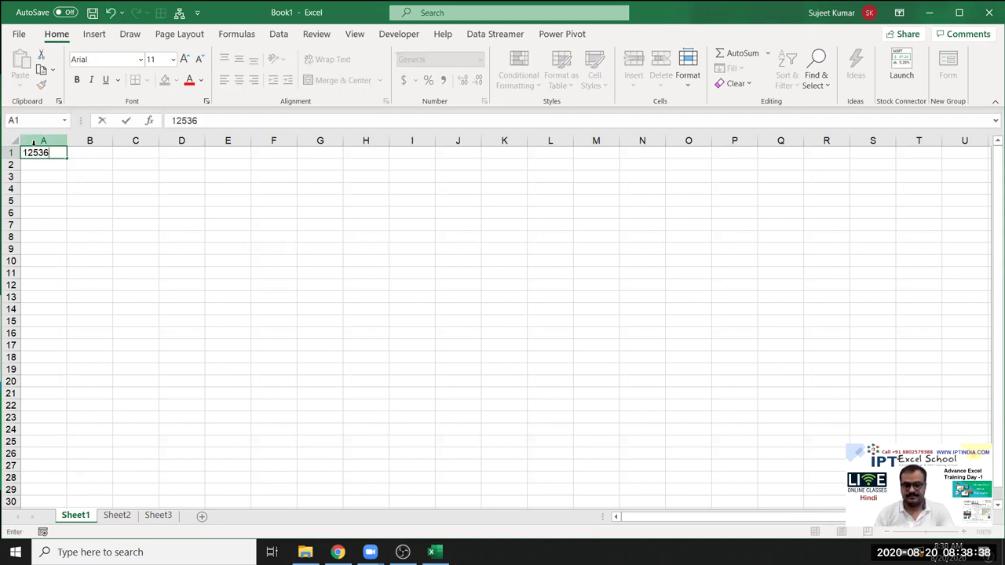
key(Return)
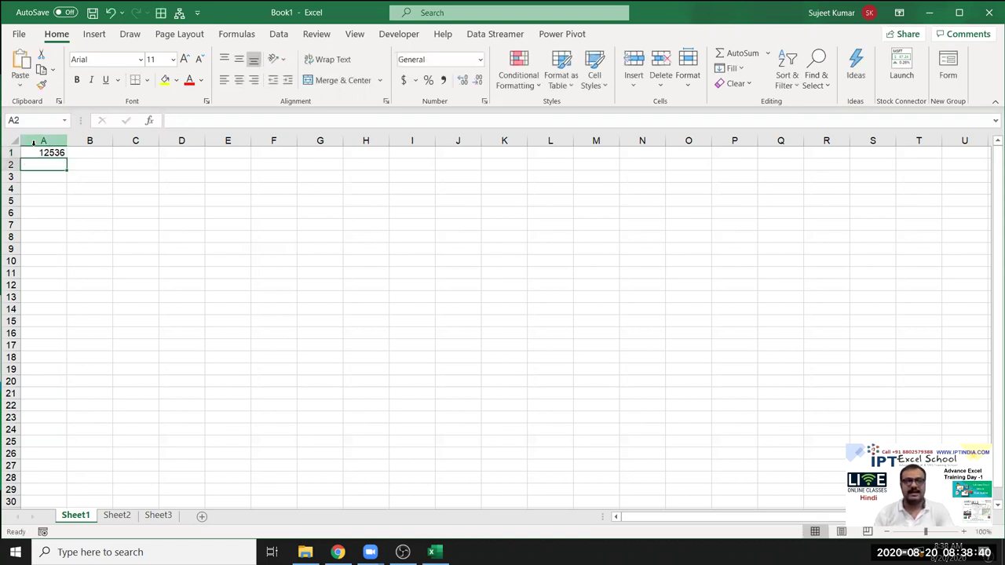
Undo the 12536 entry, leaving the sheet blank with cell C3 selected.
key(ctrl+z)
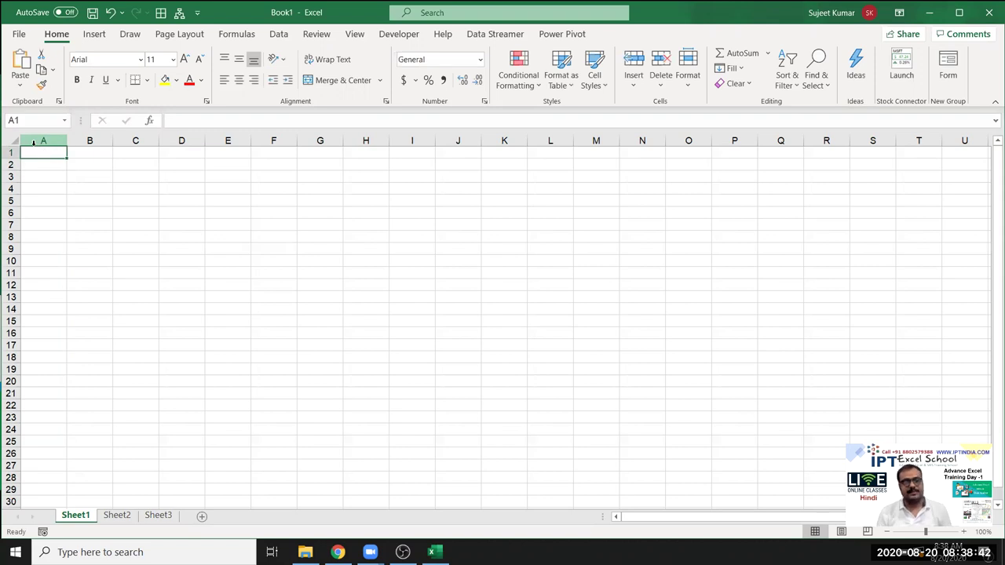
key(Down)
key(Right)
key(Right)
key(Down)
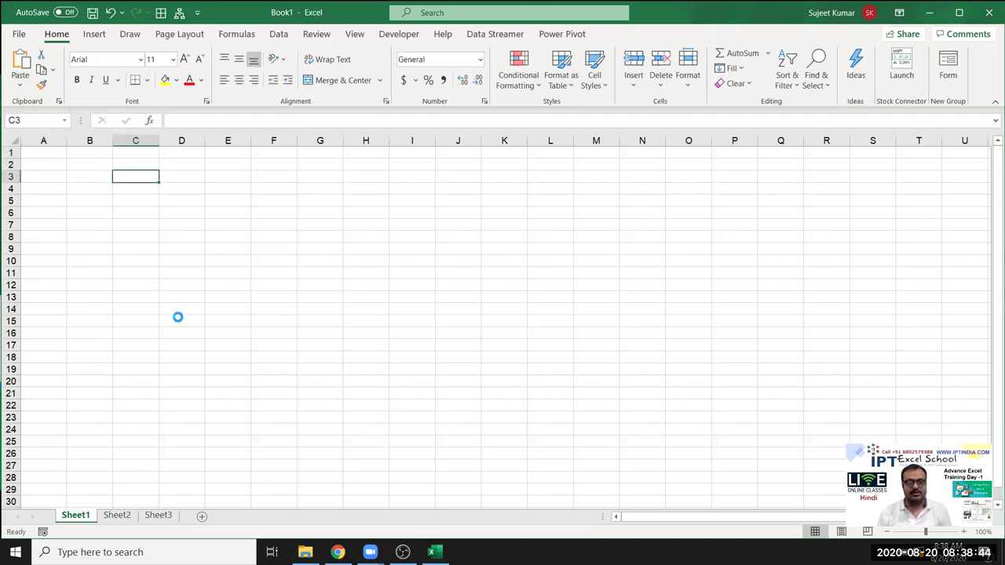
Type the label 'Data Storage' into cell B2.
scroll(188, 216, up, 9)
click(187, 210)
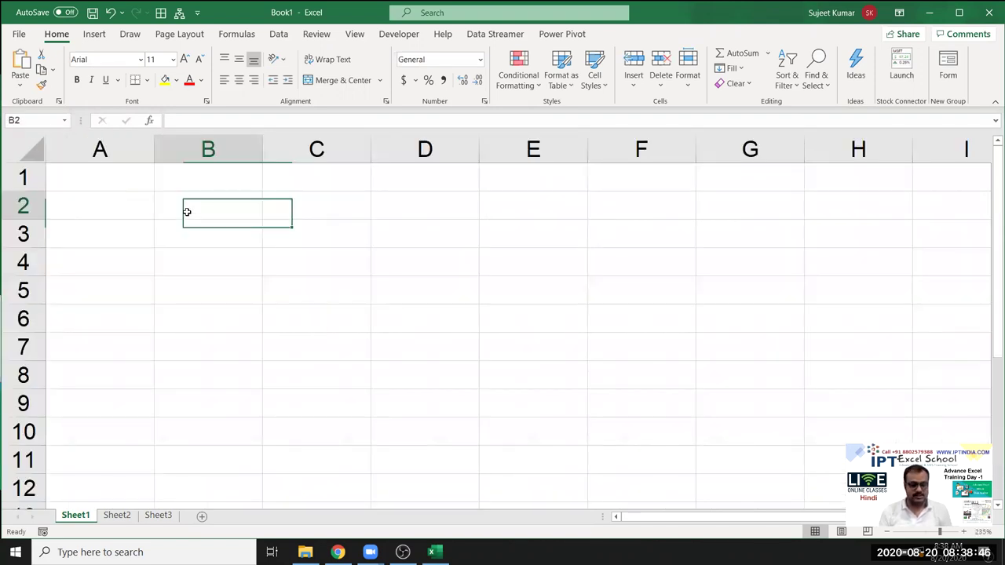
double_click(187, 212)
text(Da)
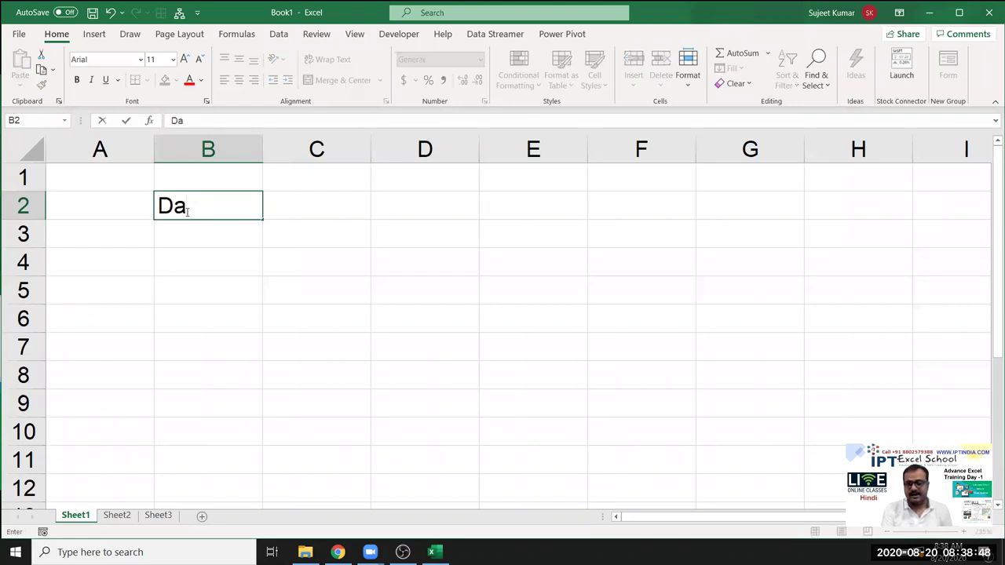
text(ta)
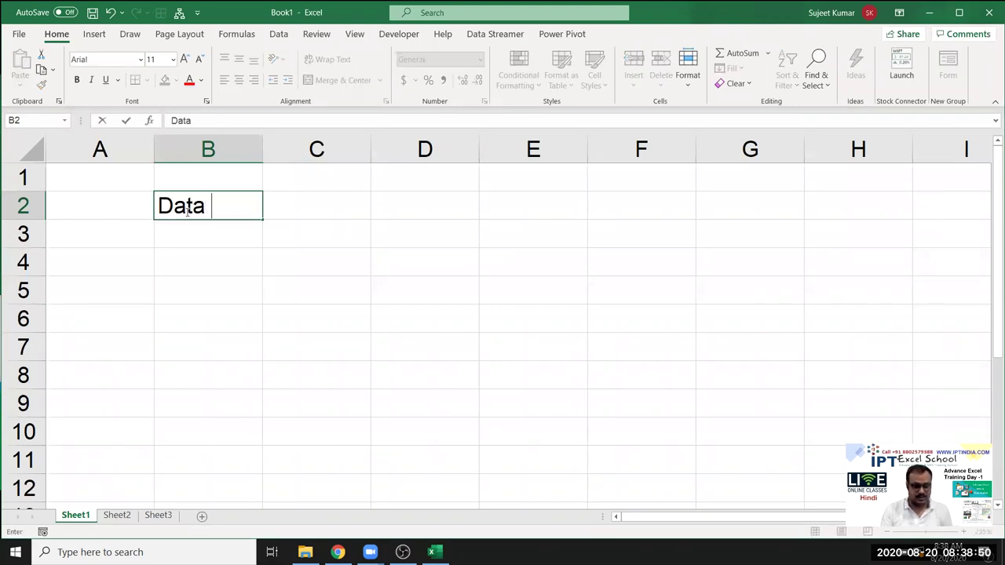
text( Stora)
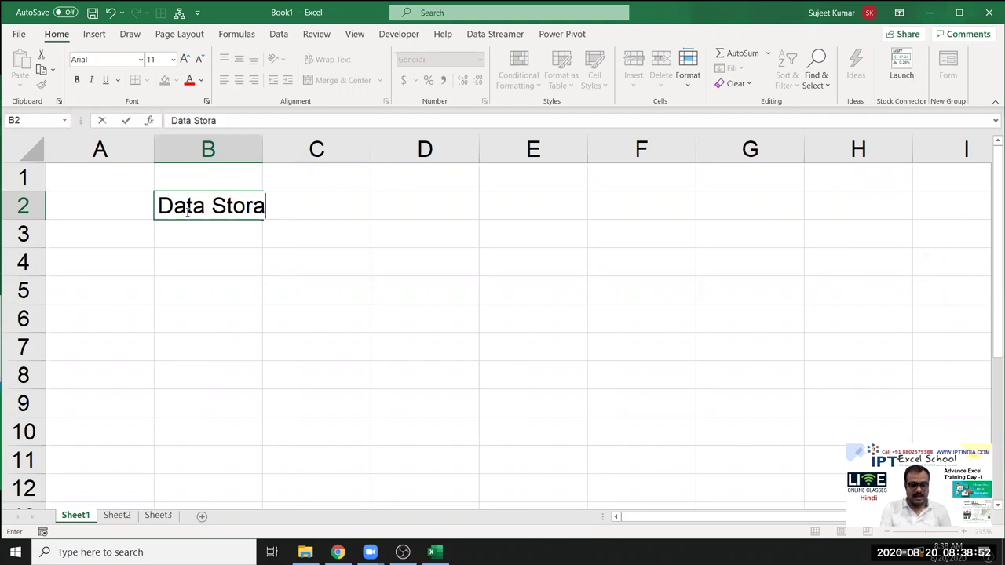
text(ge)
key(Return)
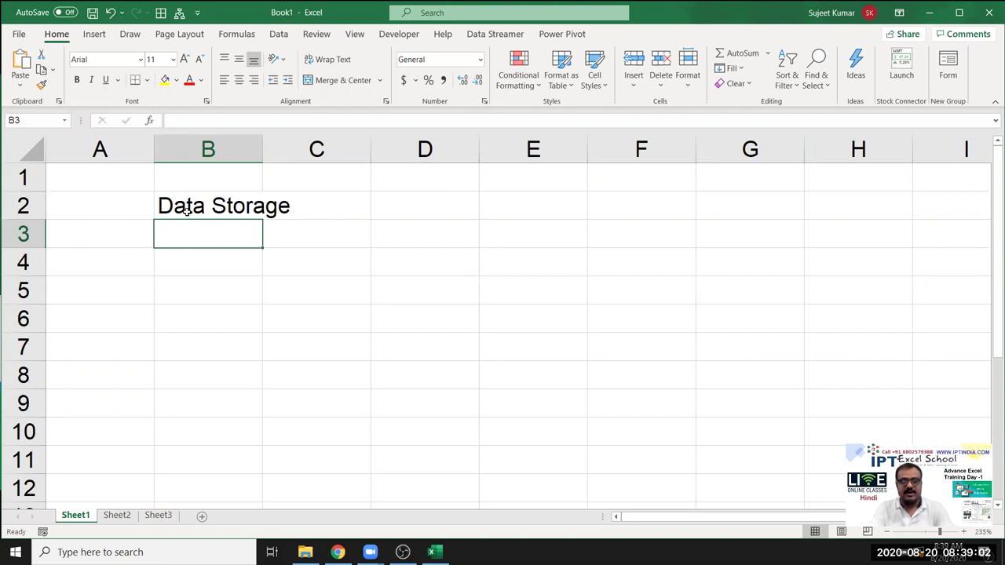
Jump to row 1048576 at the bottom of column A and back to the top.
key(Left)
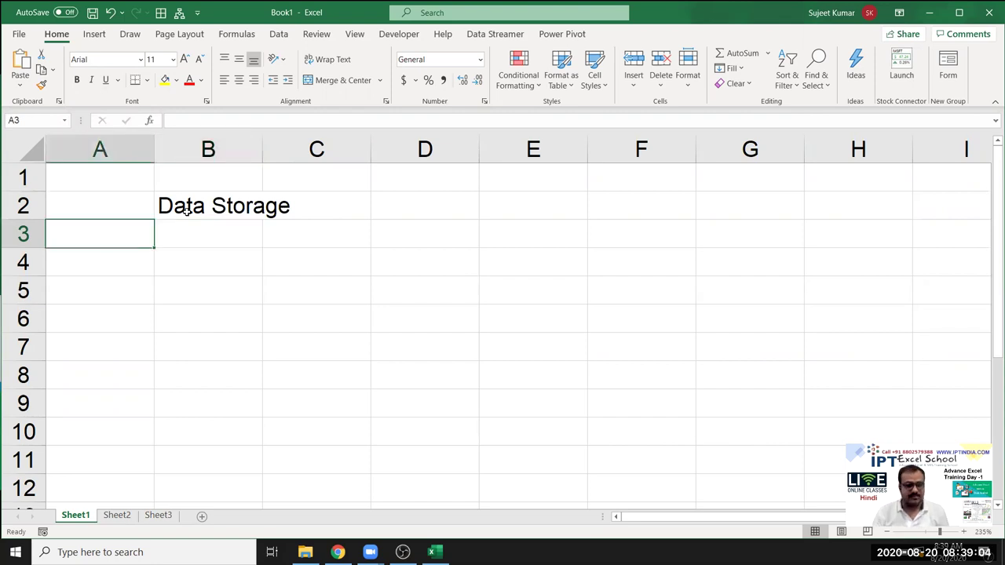
key(ctrl+Down)
key(Up)
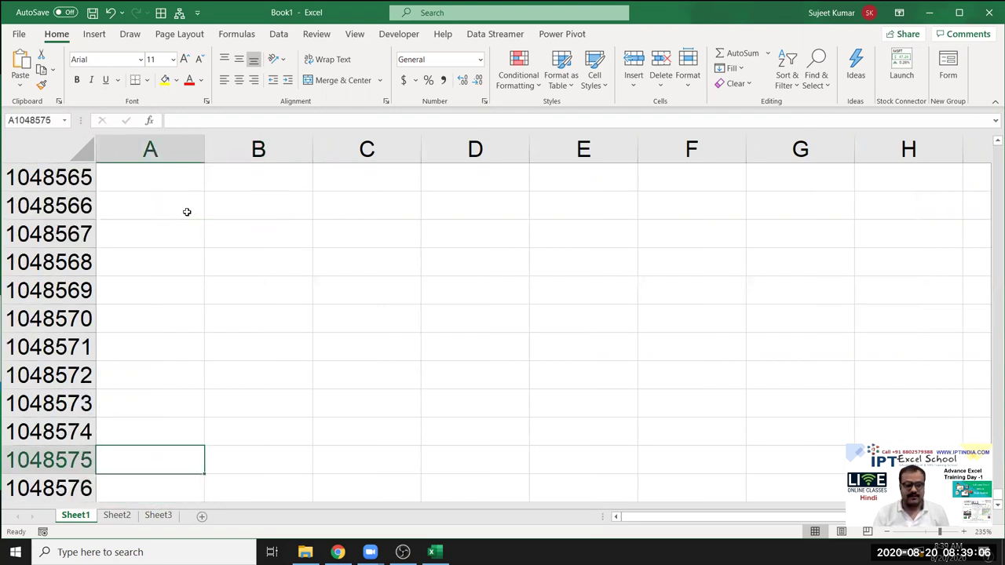
key(Down)
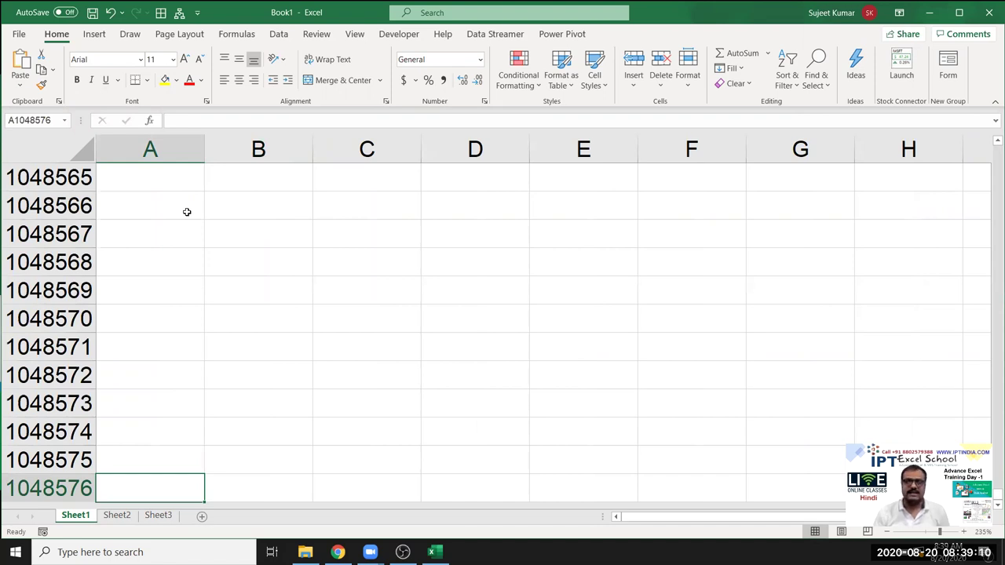
key(ctrl+Up)
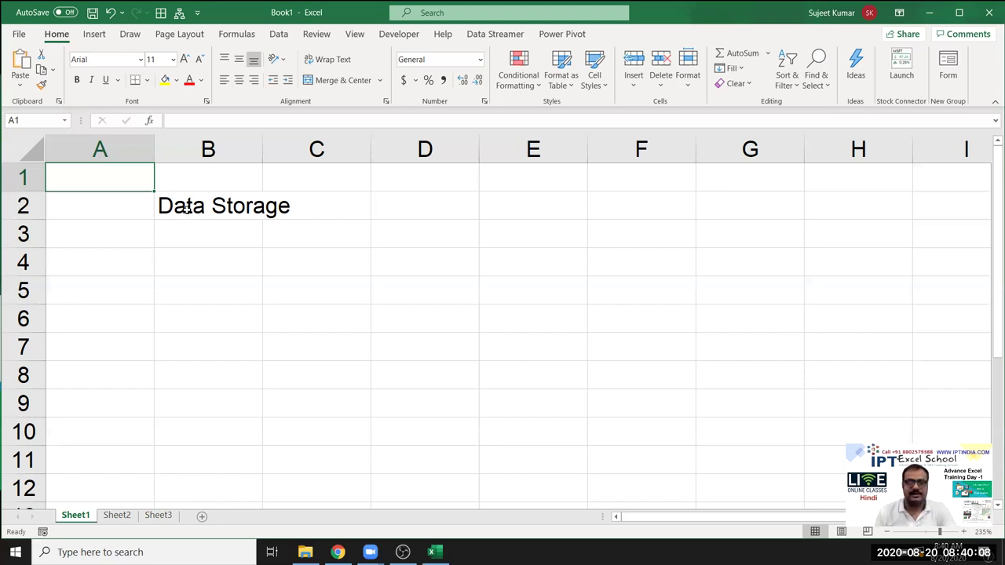
click(187, 208)
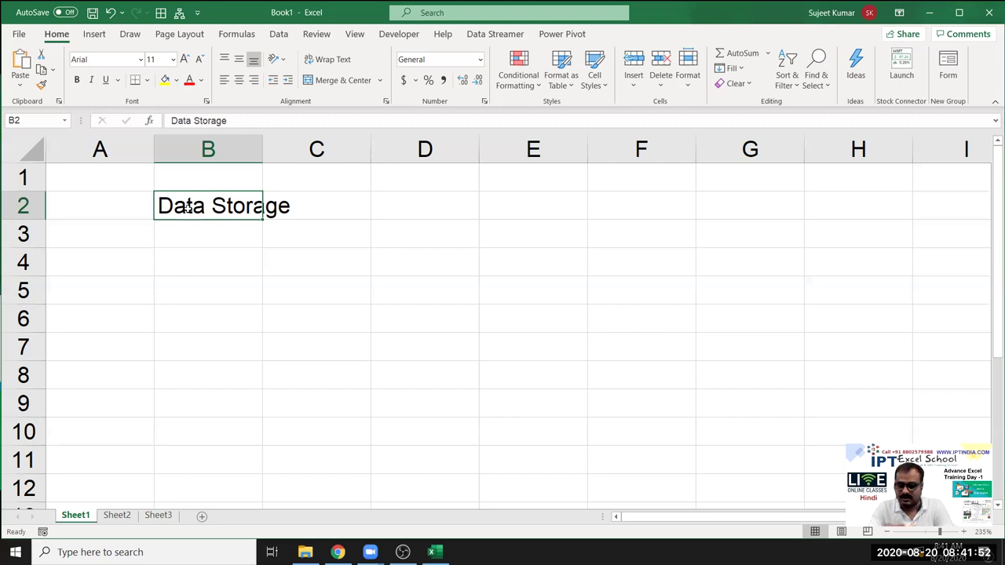
Reselect B2, then show the File backstage listing recent workbooks VL-1 and VL5.
key(Return)
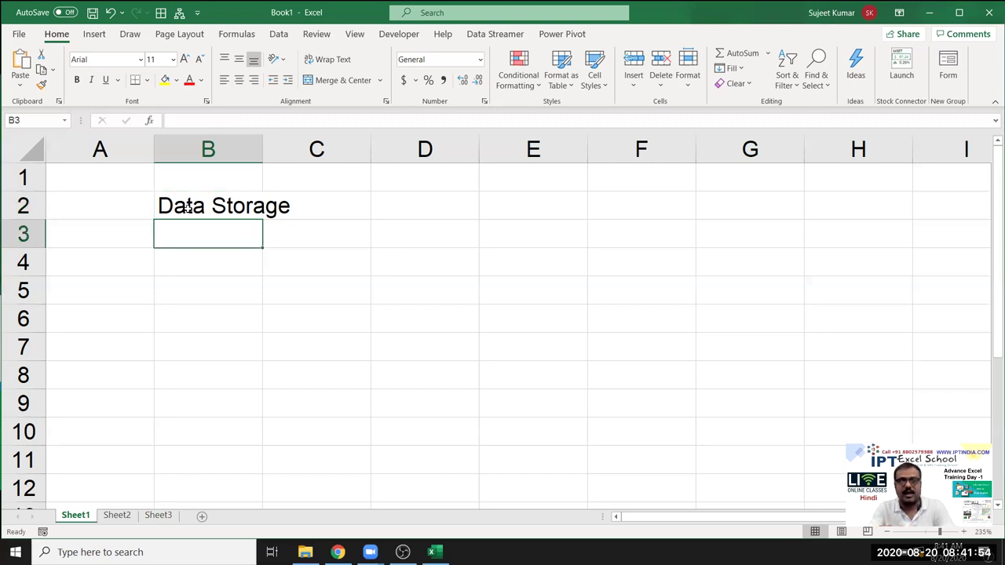
click(187, 207)
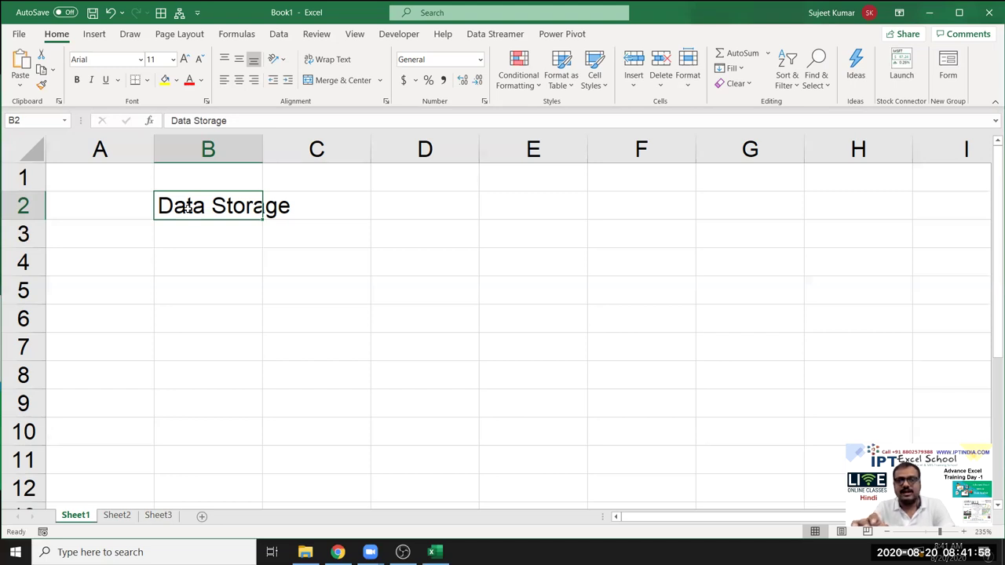
key(Return)
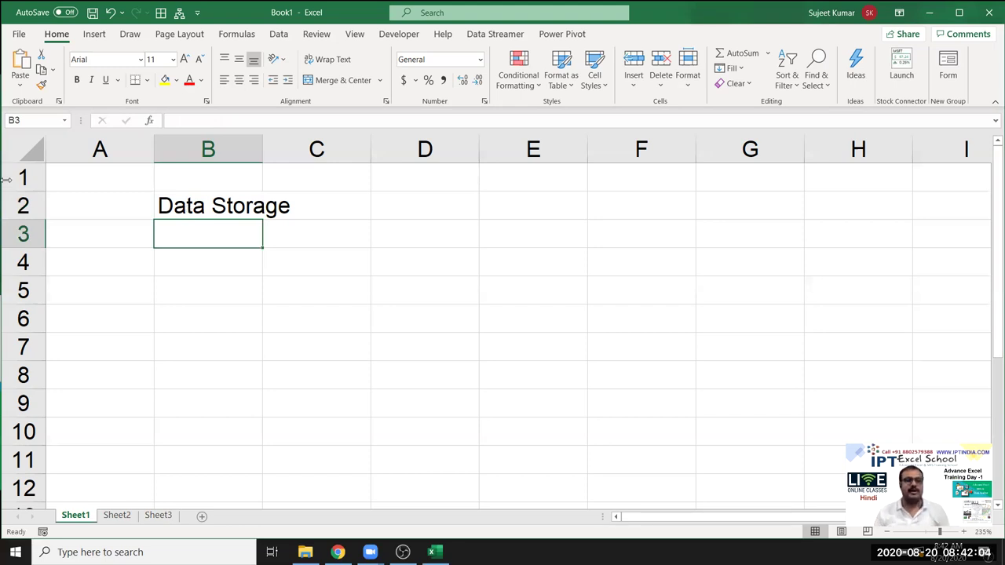
click(20, 35)
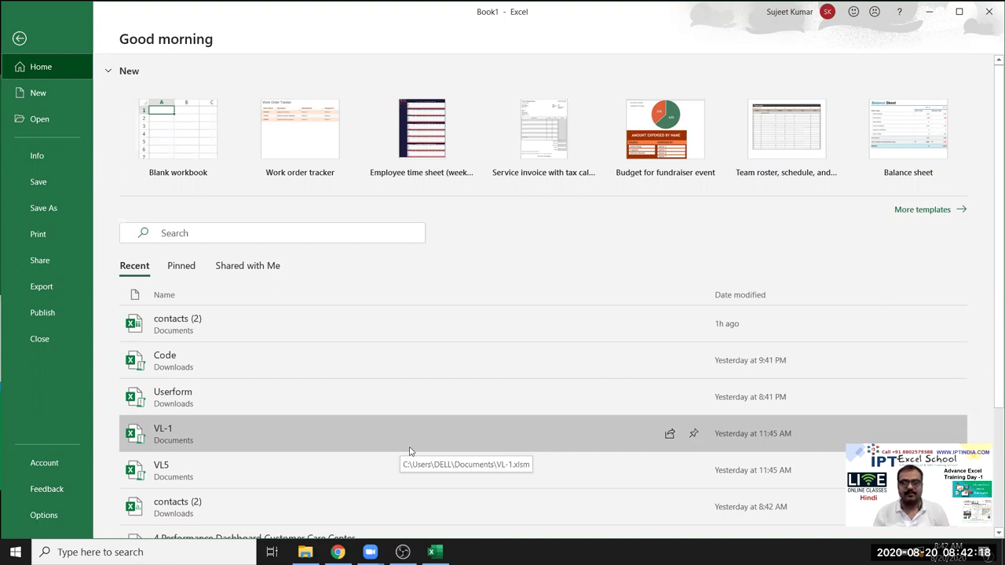
Open the Performance Dashboard workbook, inspect the calls formulas, and move to its Data sheet.
scroll(404, 455, down, 2)
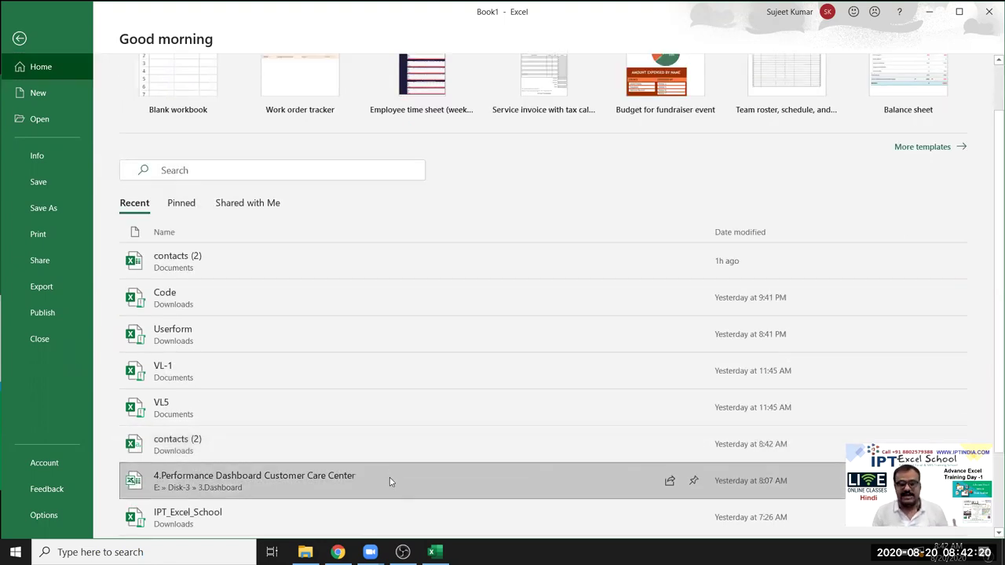
click(390, 481)
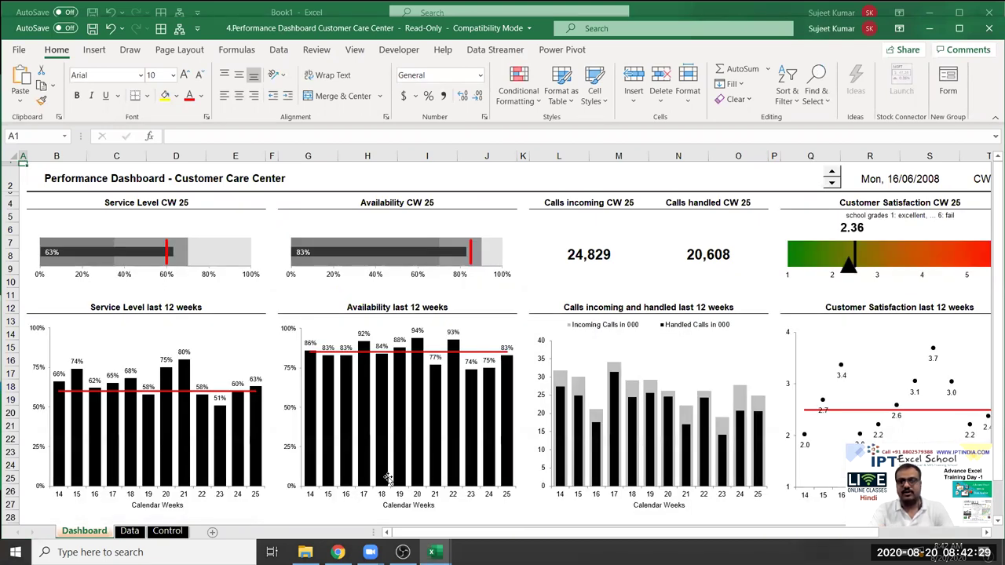
click(589, 255)
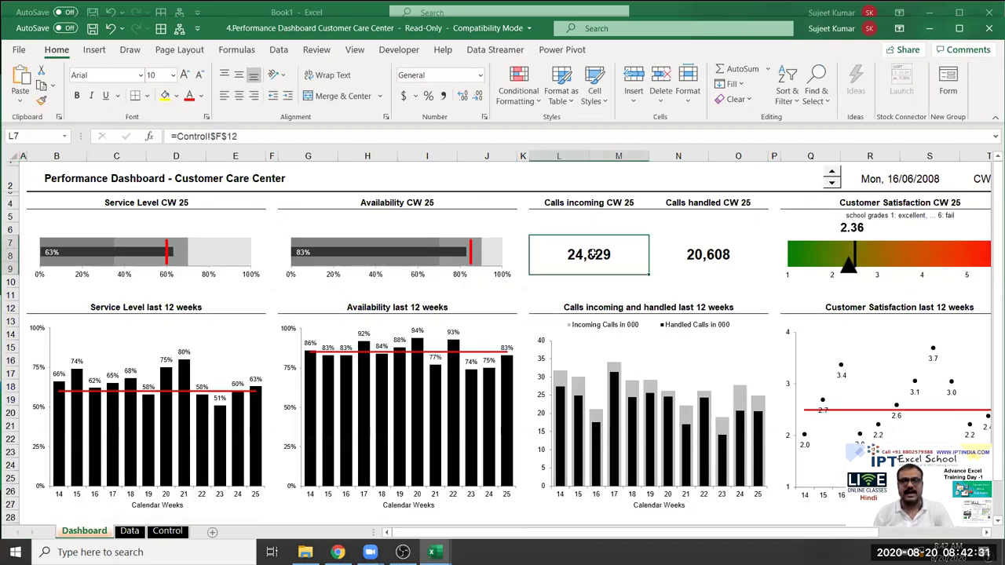
click(710, 245)
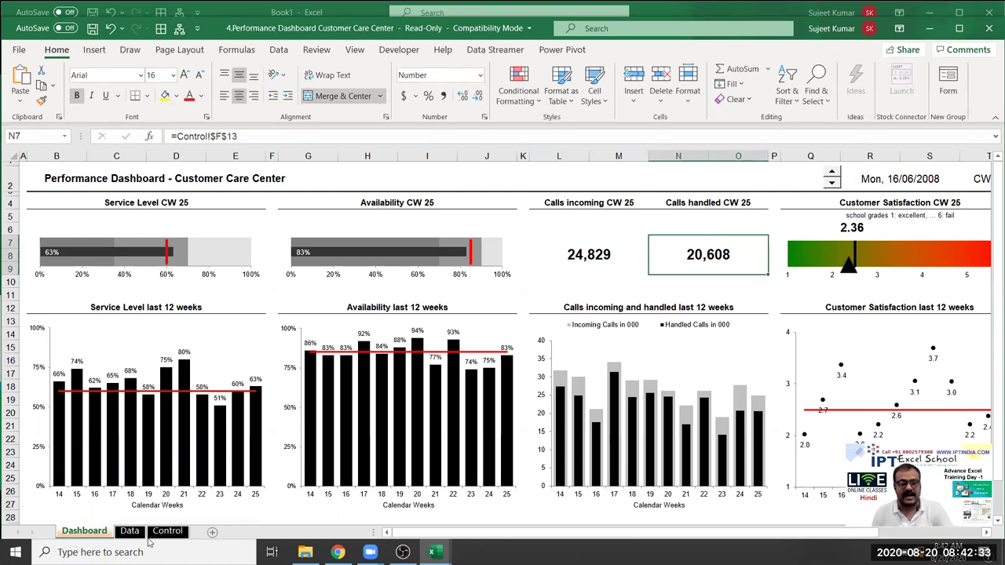
key(ctrl+Page_Down)
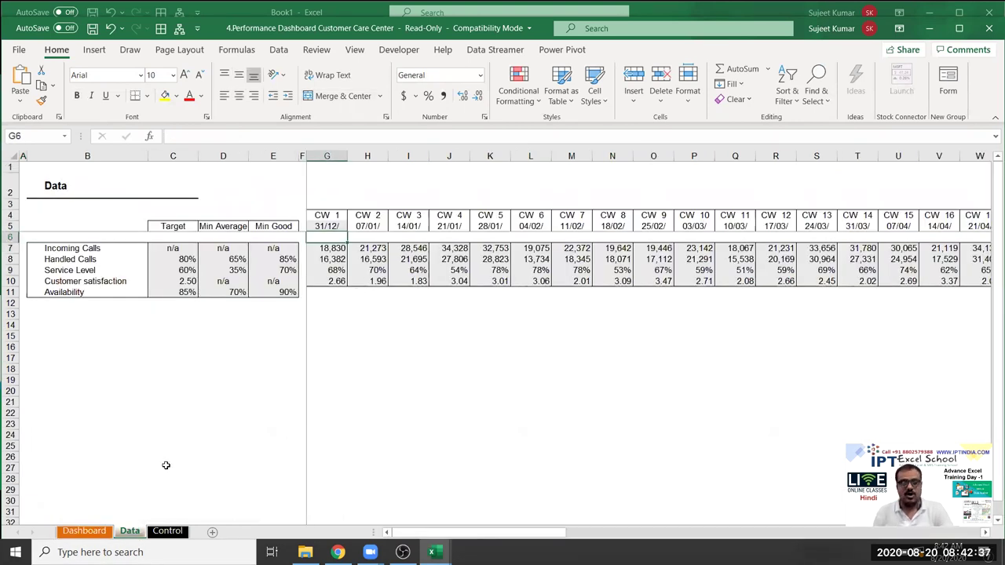
Return to the Dashboard sheet showing CW 25 calls incoming and handled figures.
click(84, 531)
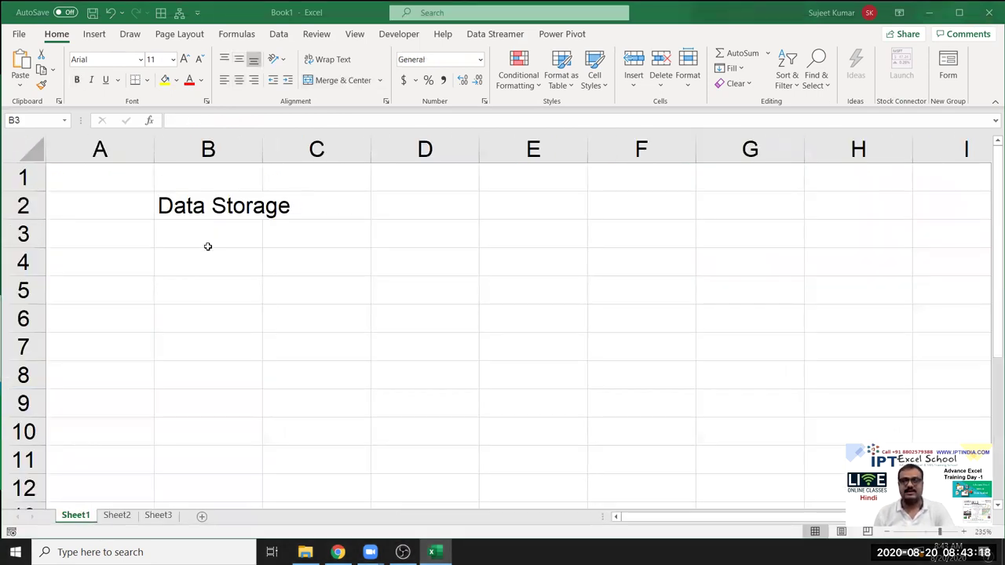
Close the dashboard workbook and enter the label 'Calculation' in B3 of Book1.
click(207, 244)
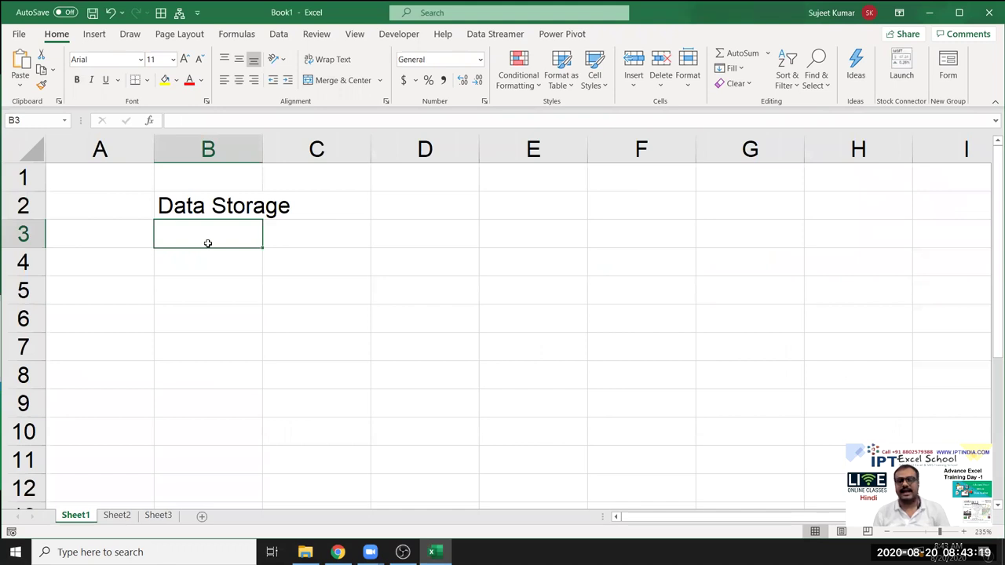
text(Ca)
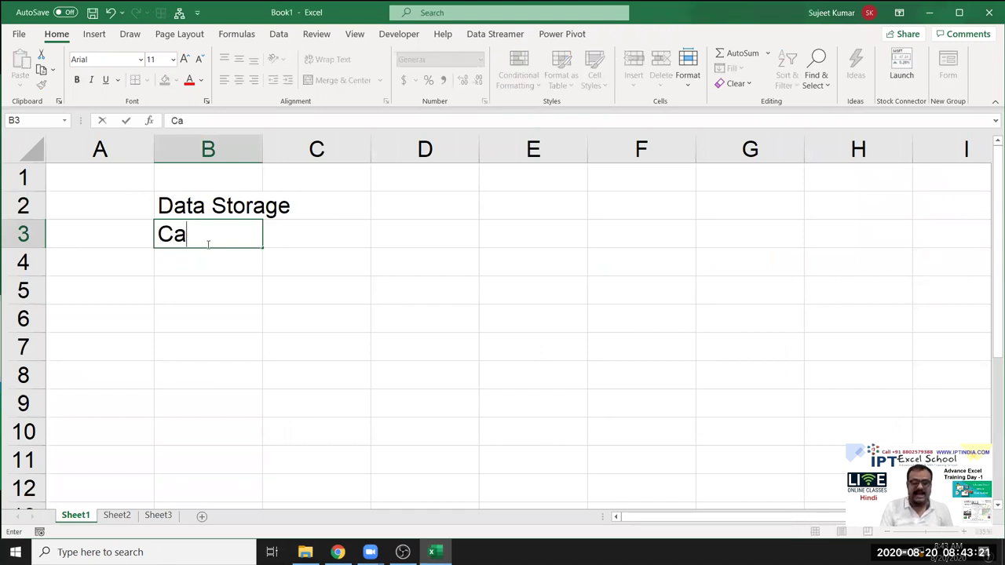
text(lca)
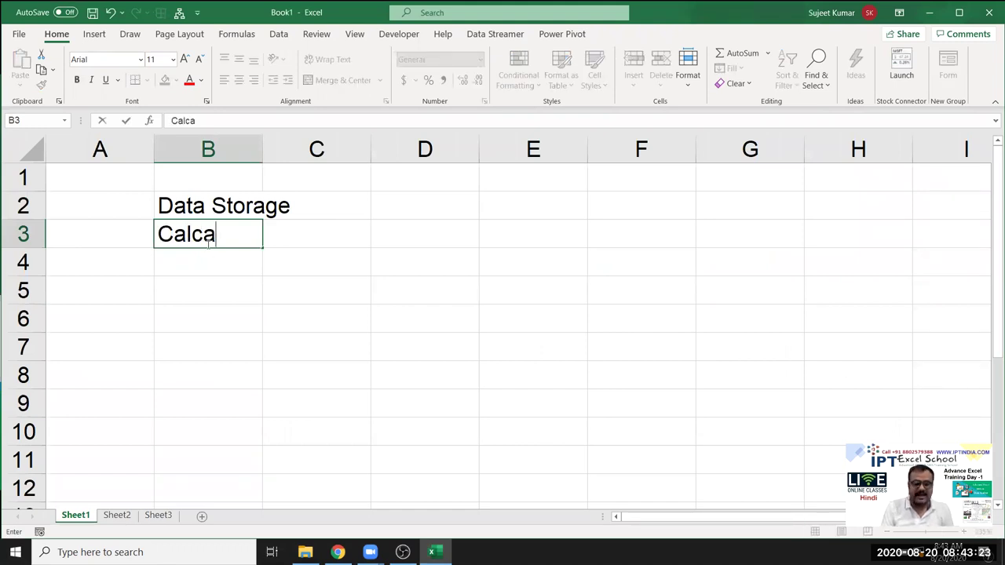
key(BackSpace)
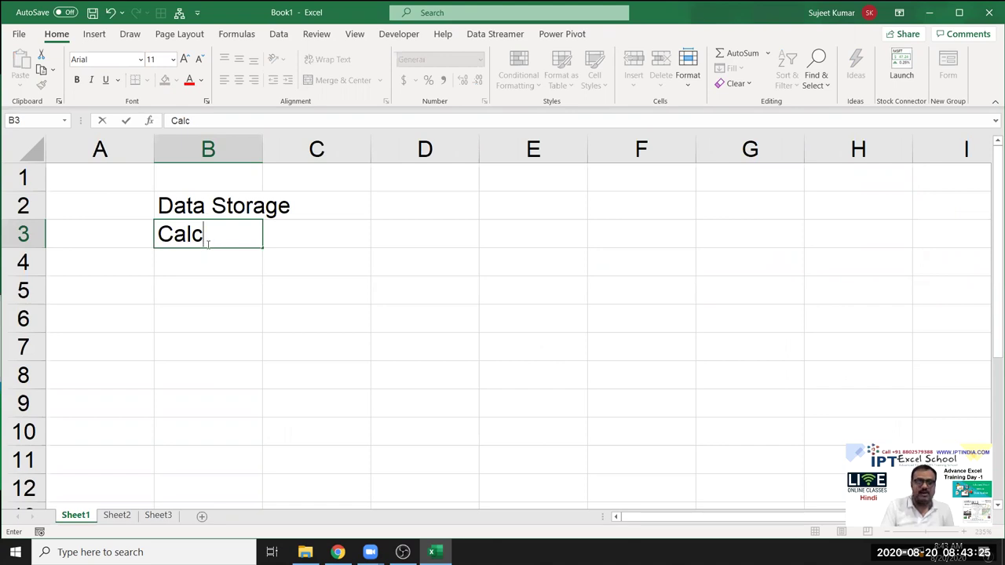
text(ula)
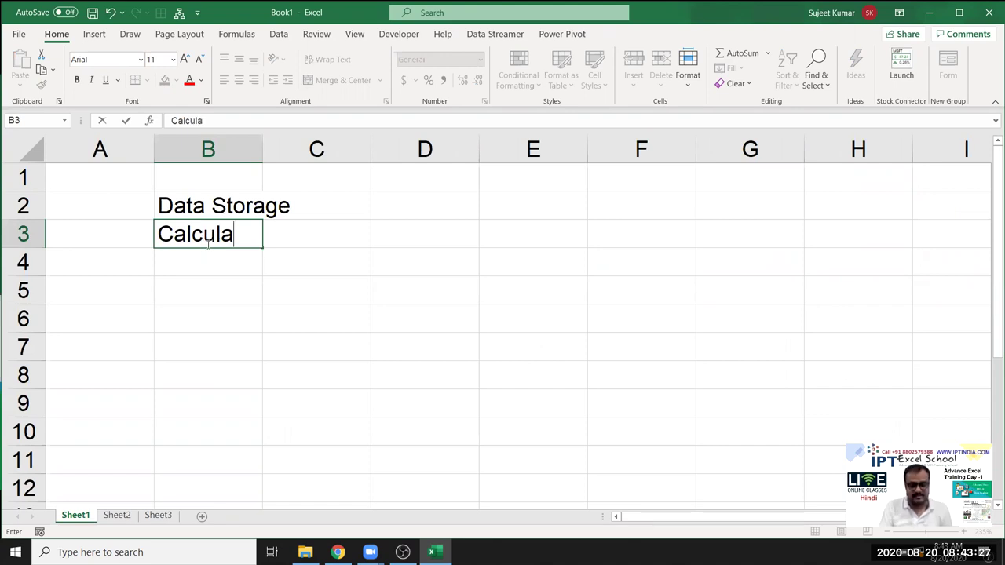
text(tion)
key(Return)
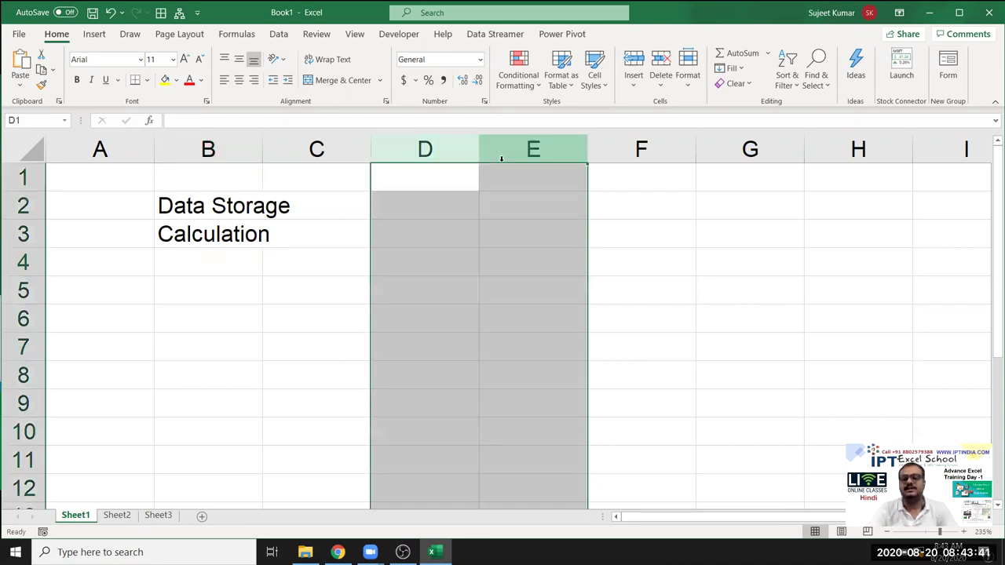
Put 25 in D3 and the formula =D3+20 in E3, which shows 45.
drag(471, 151, 501, 151)
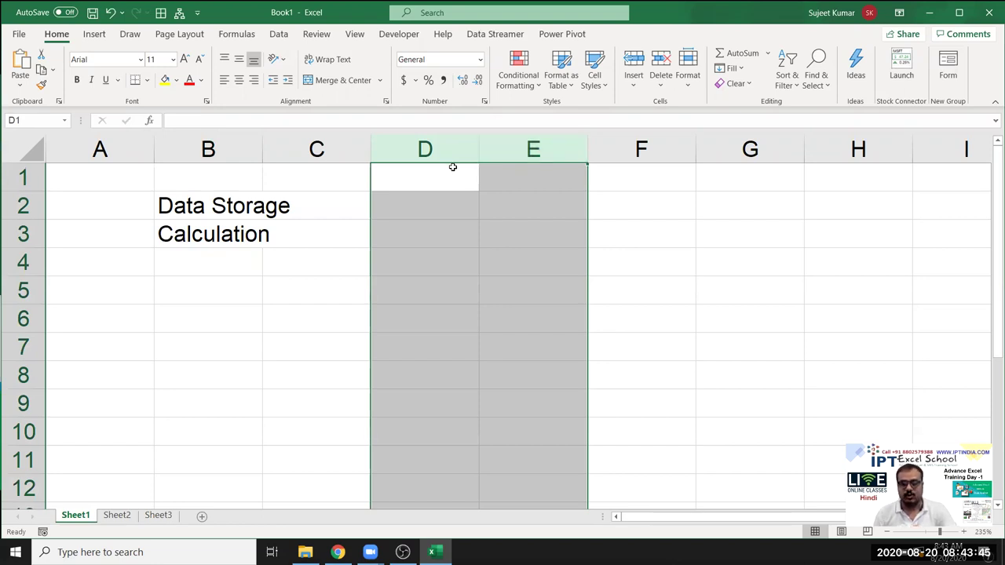
click(432, 229)
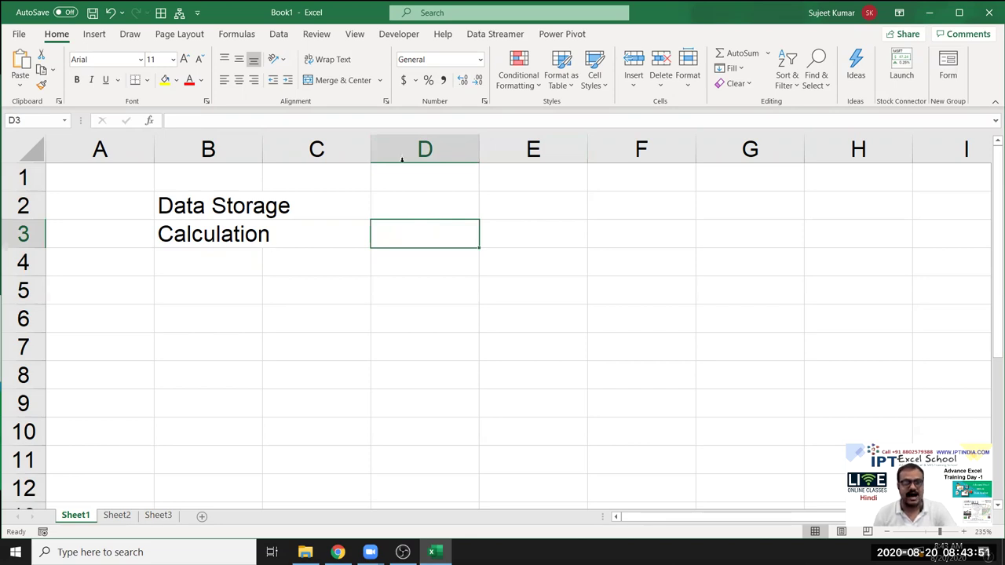
text(2)
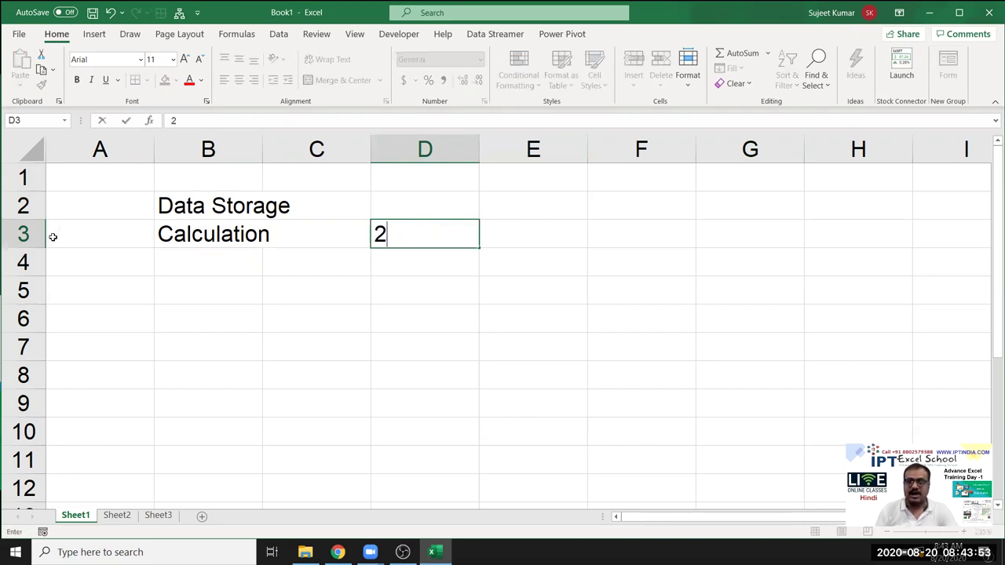
text(5)
key(Tab)
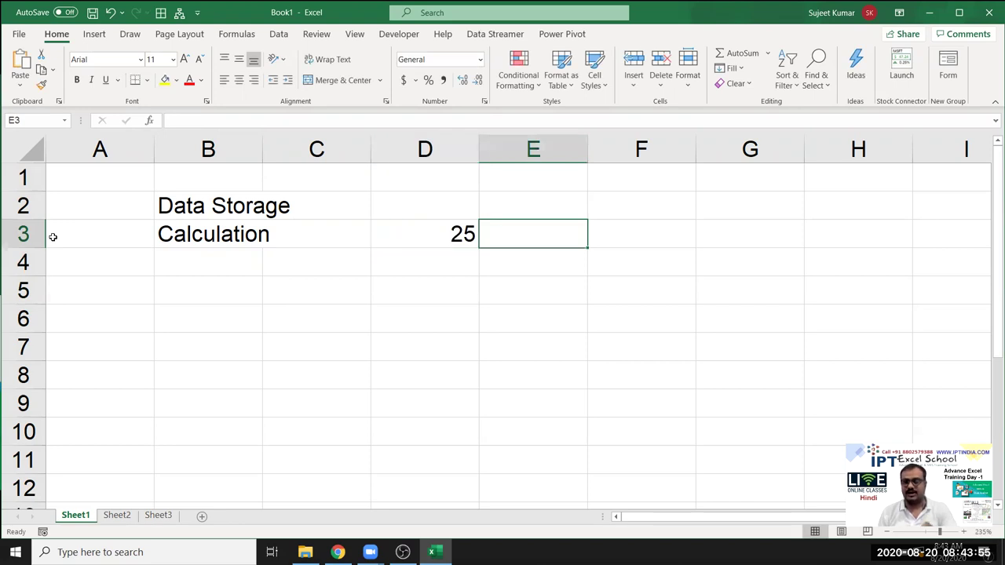
text(=)
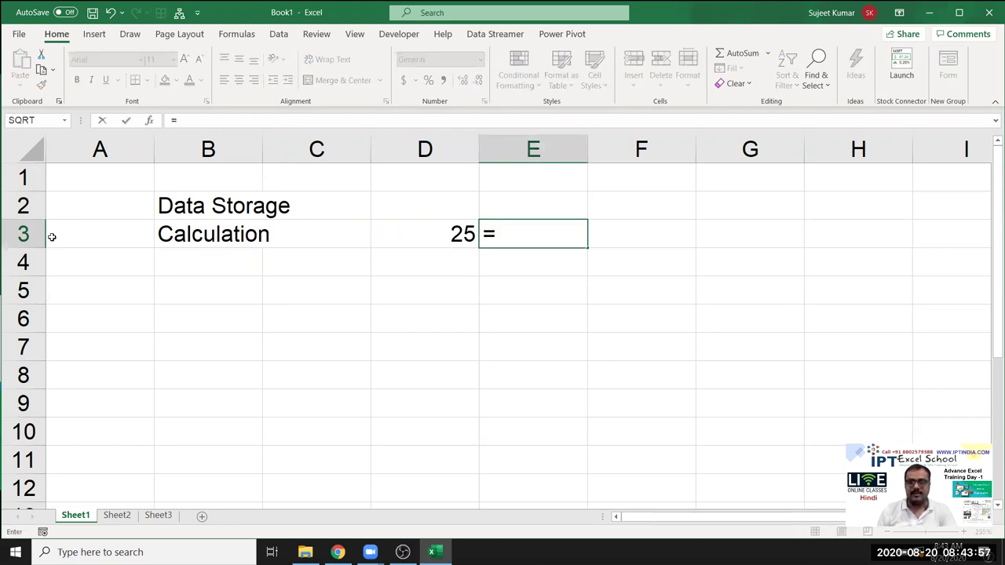
click(399, 233)
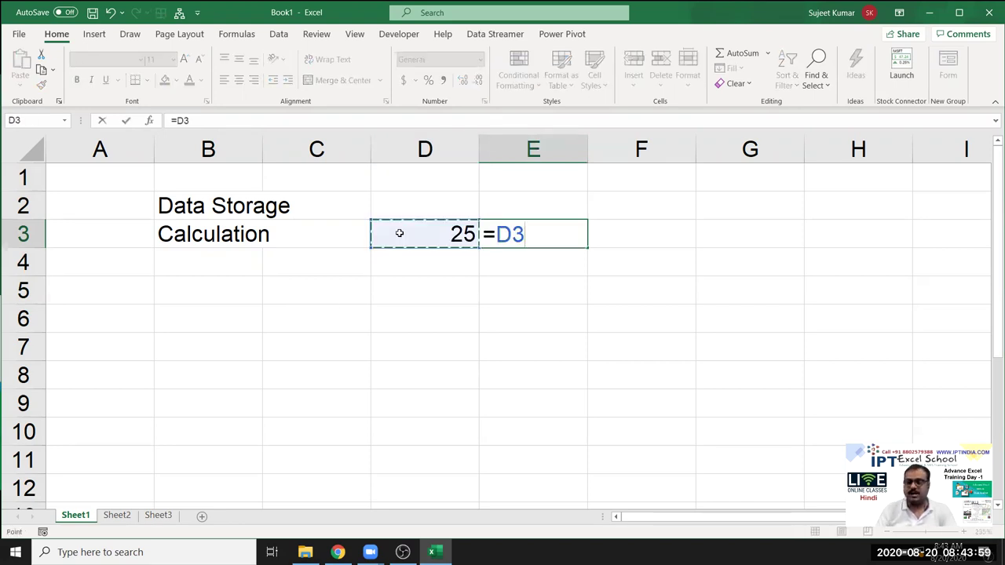
text(+20)
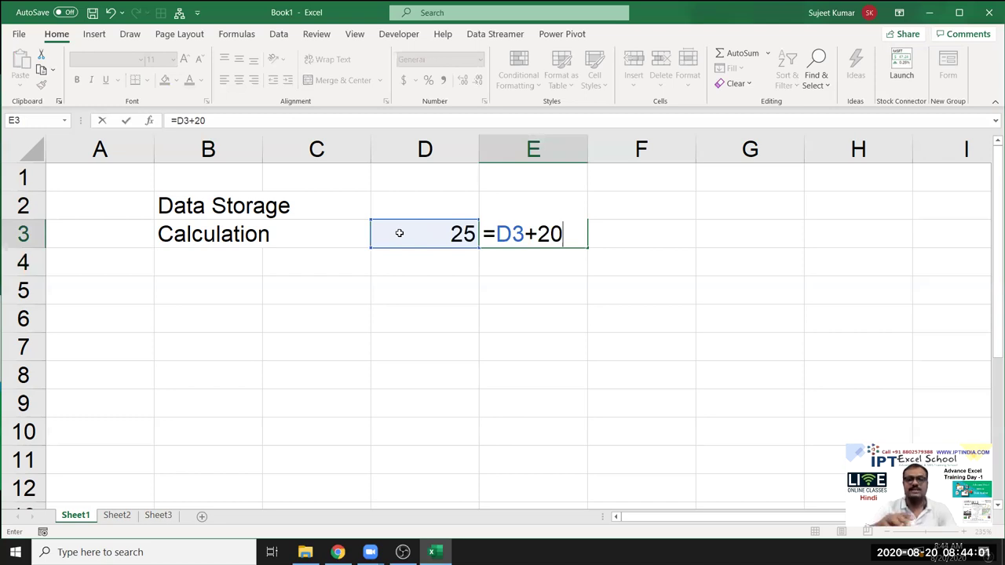
key(Return)
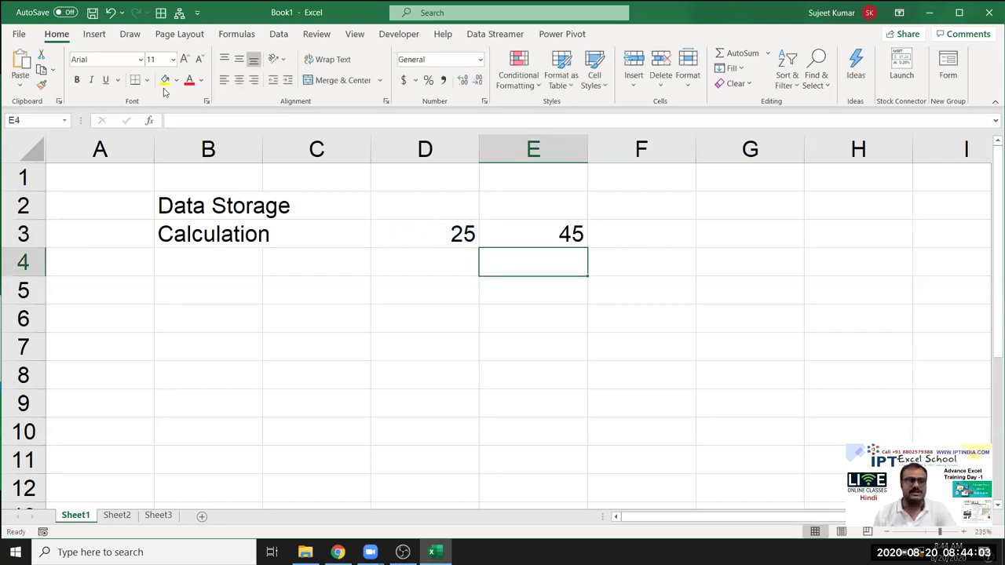
Scroll down the Sheet1 worksheet in Book1.
scroll(78, 82, down, 4)
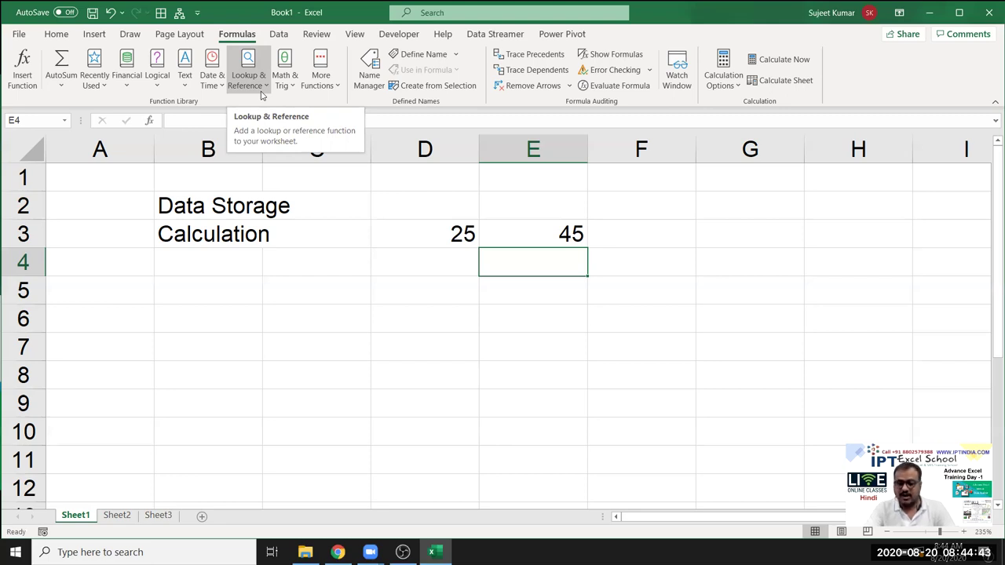
Clear the sample entries in A1:F7 and open the VL-1 workbook from Recent.
drag(121, 184, 617, 328)
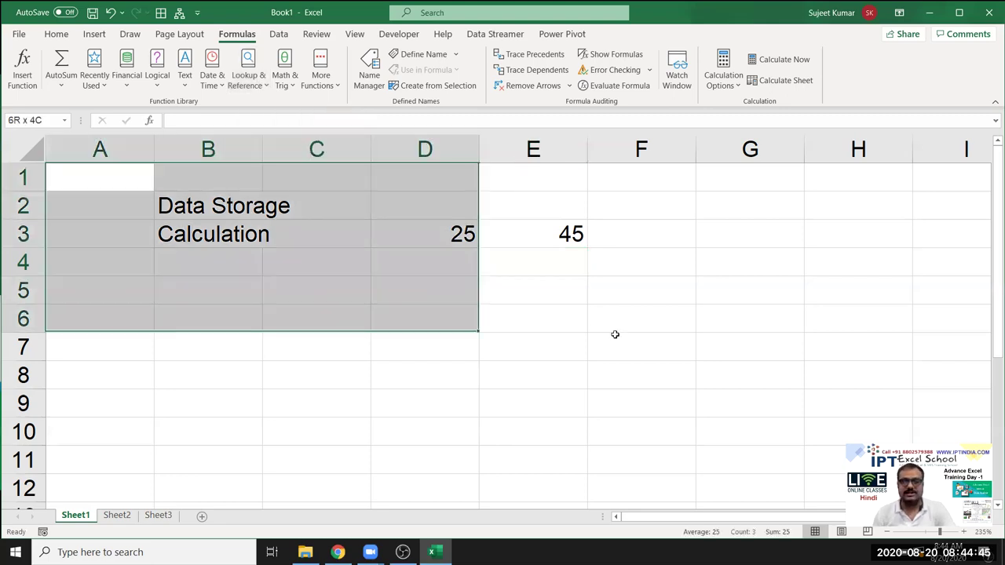
key(Delete)
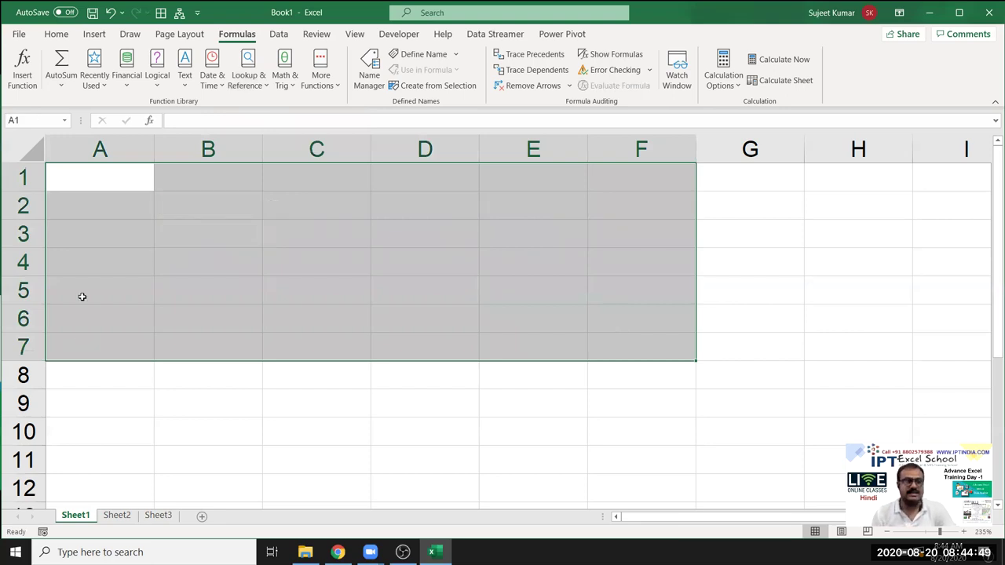
click(22, 36)
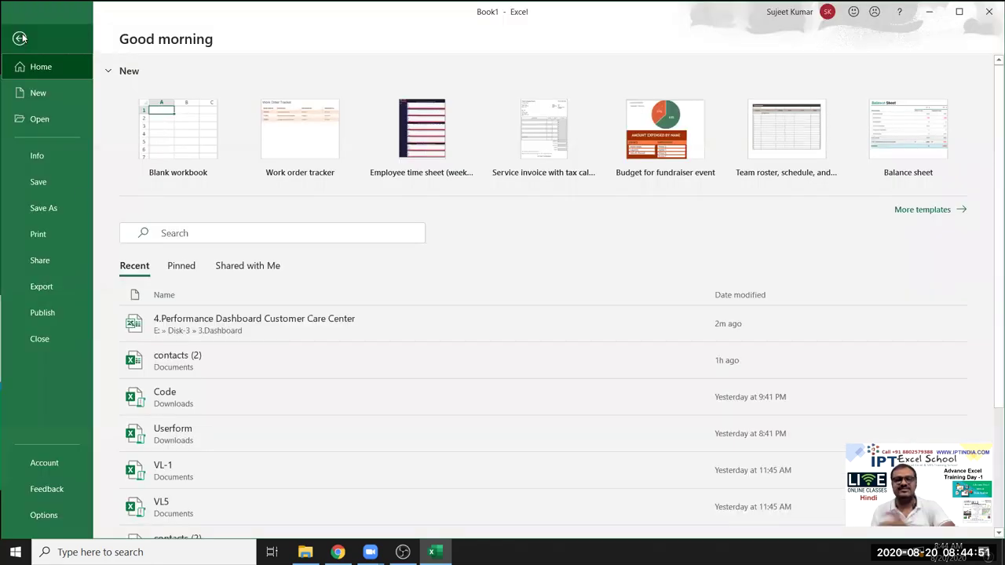
scroll(373, 328, down, 2)
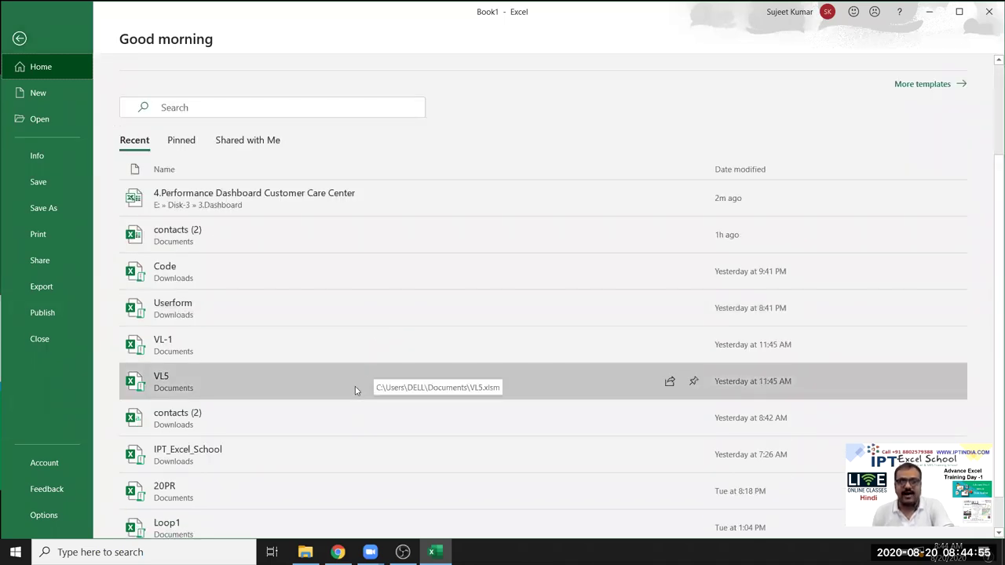
click(310, 353)
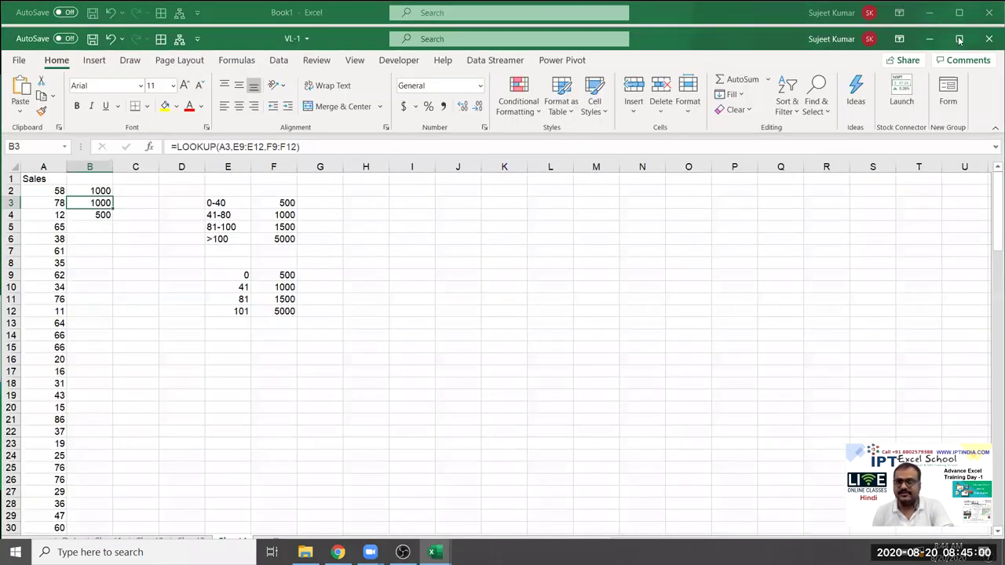
click(959, 40)
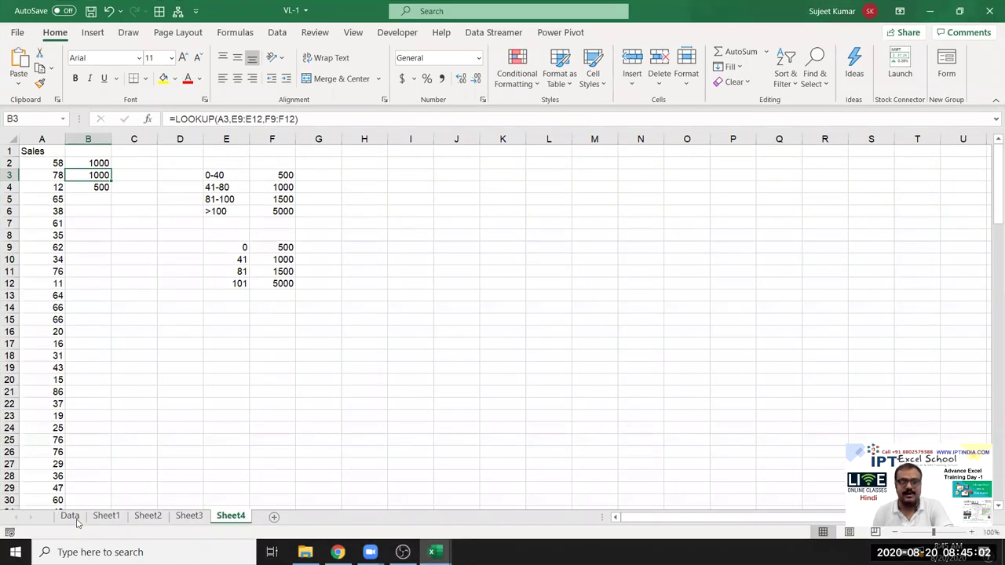
click(70, 515)
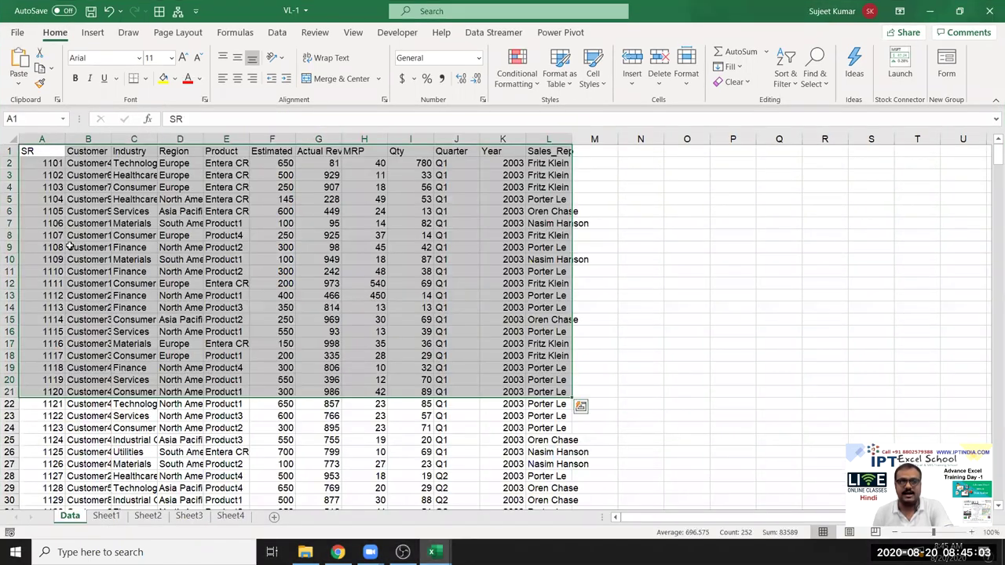
click(100, 213)
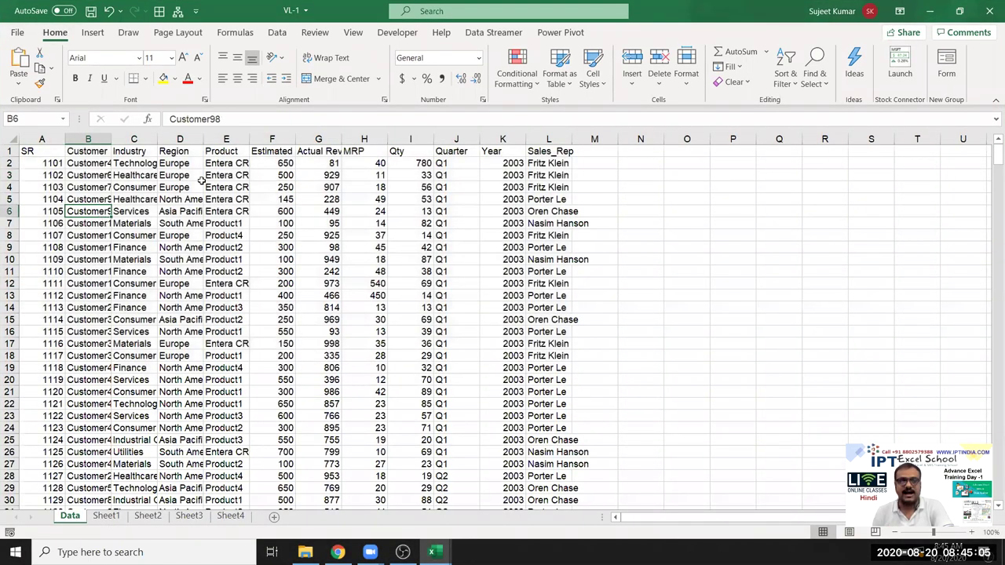
click(180, 139)
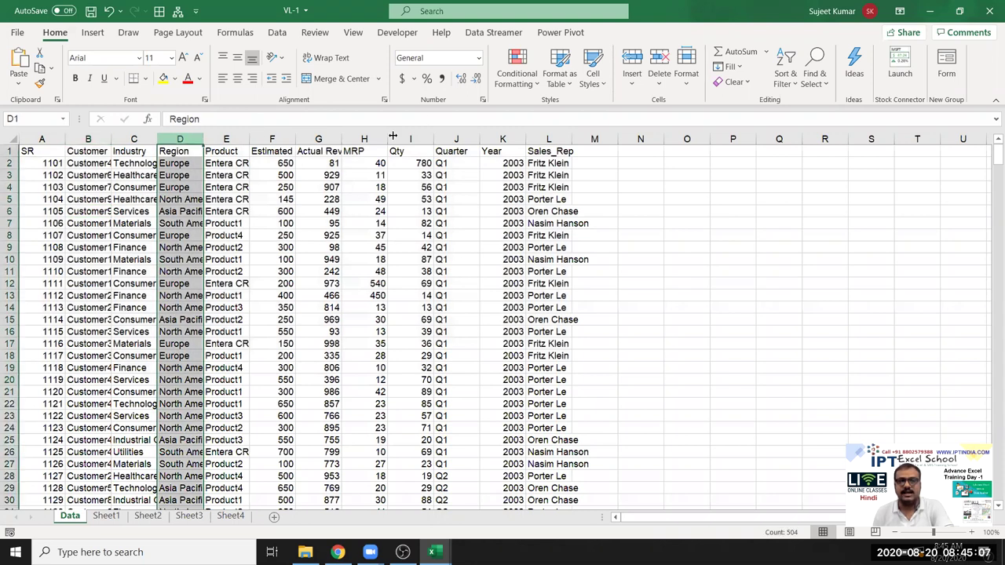
click(394, 139)
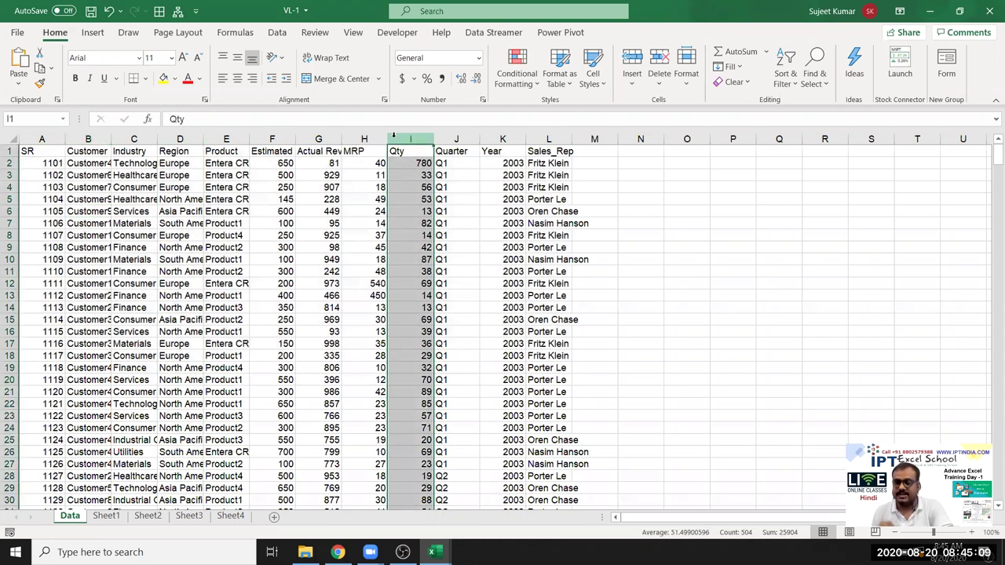
click(175, 139)
drag(373, 125, 374, 126)
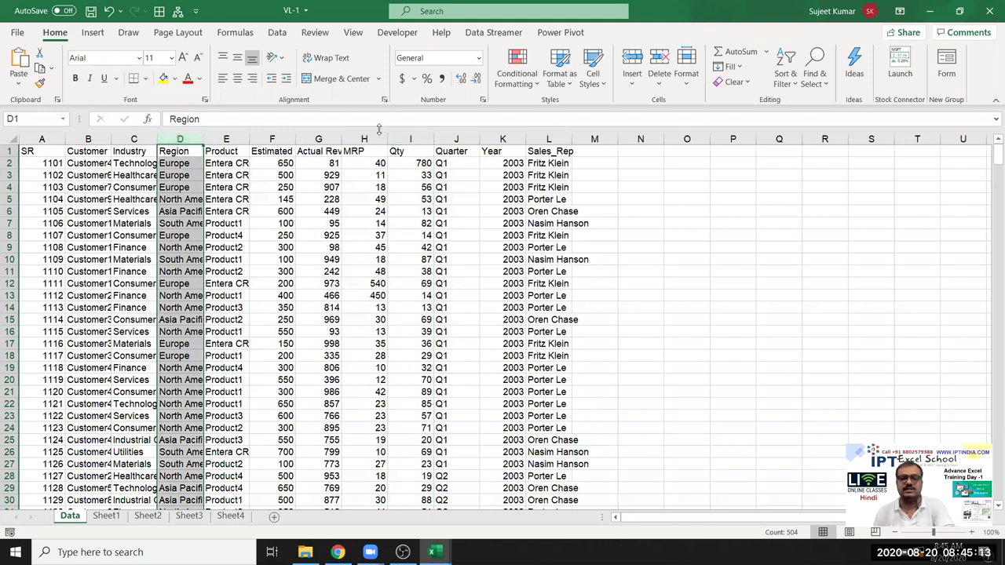
click(41, 153)
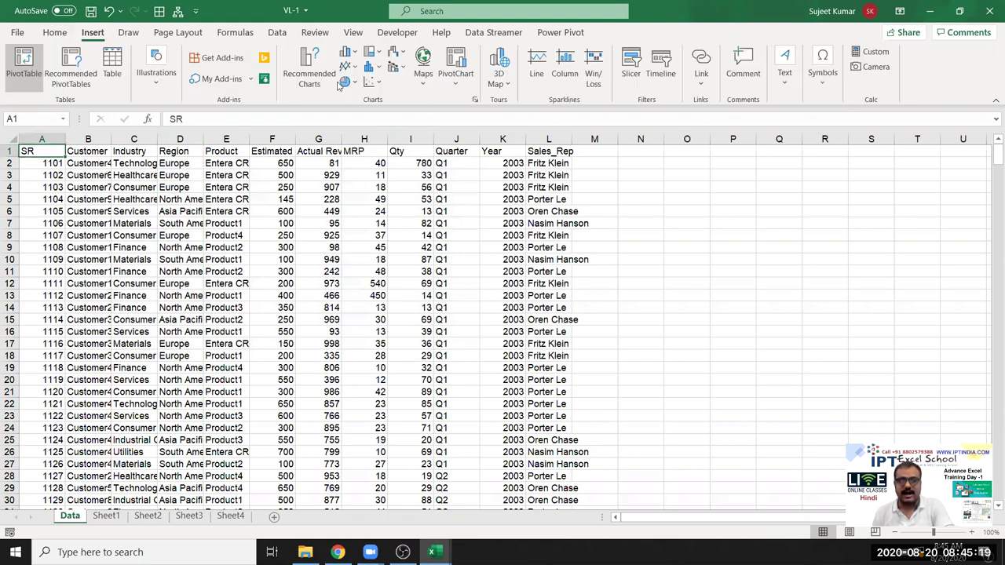
Create a pivot table on new Sheet5 summing Qty by Region (Grand Total 25904).
click(24, 67)
click(703, 382)
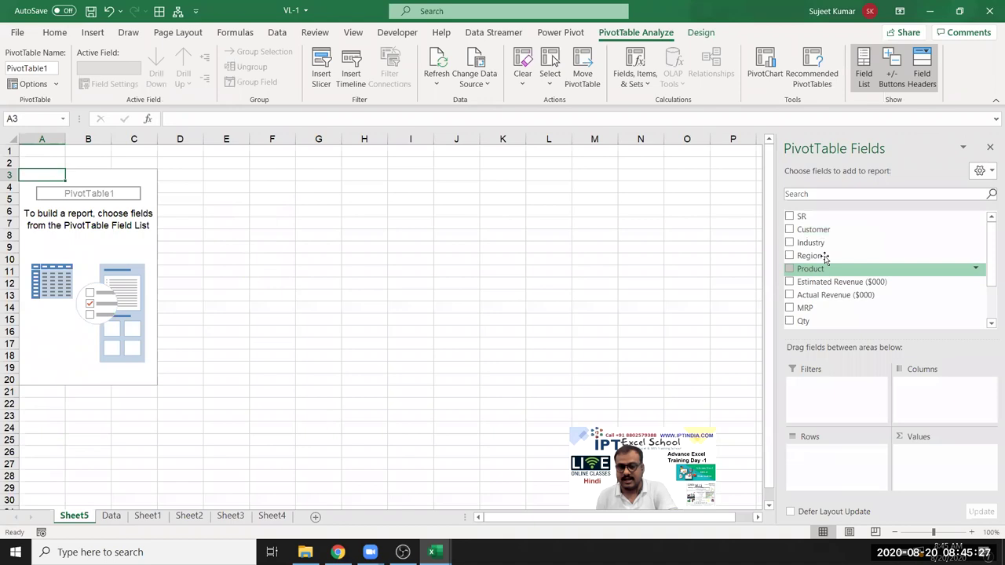
drag(824, 266, 844, 463)
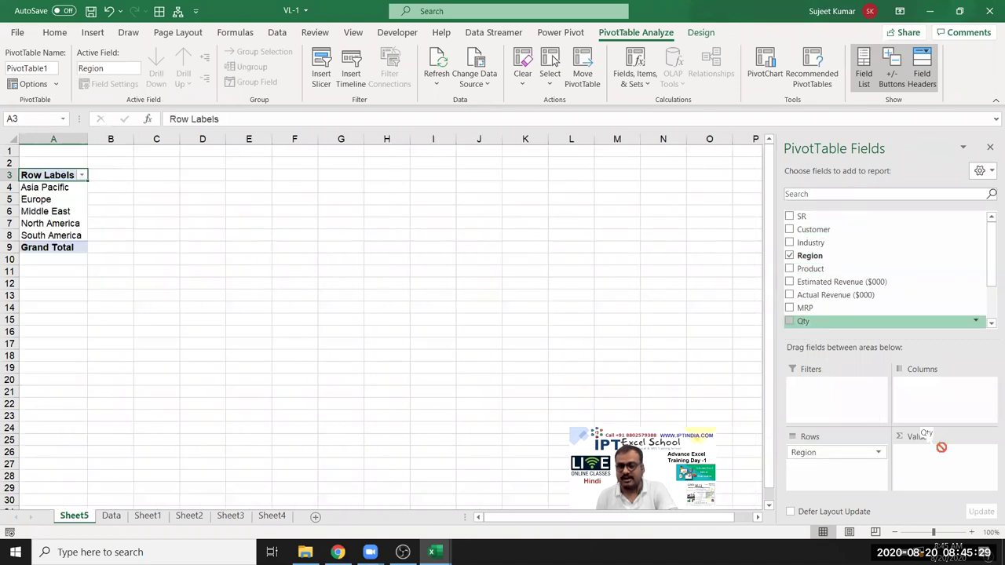
drag(804, 321, 946, 475)
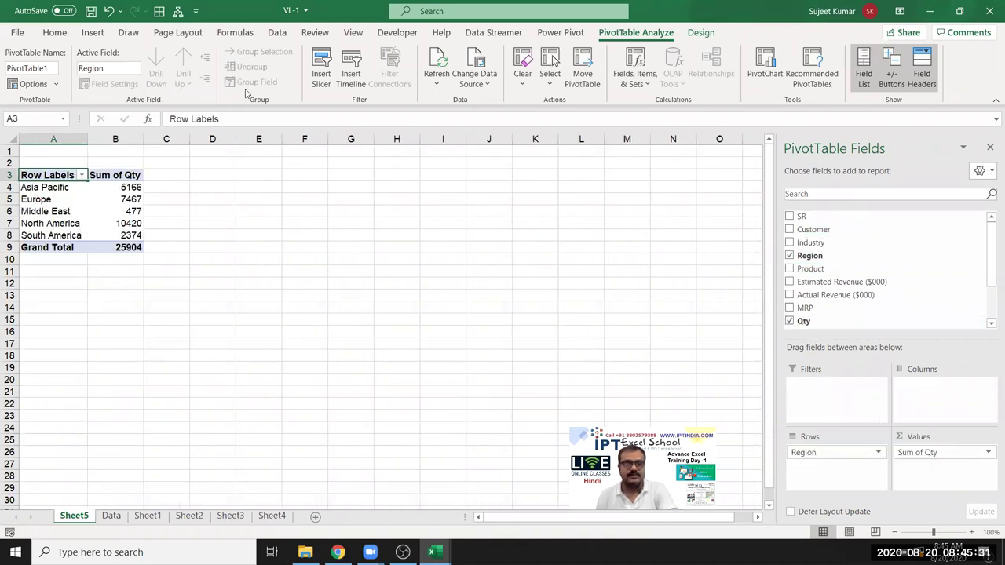
click(93, 32)
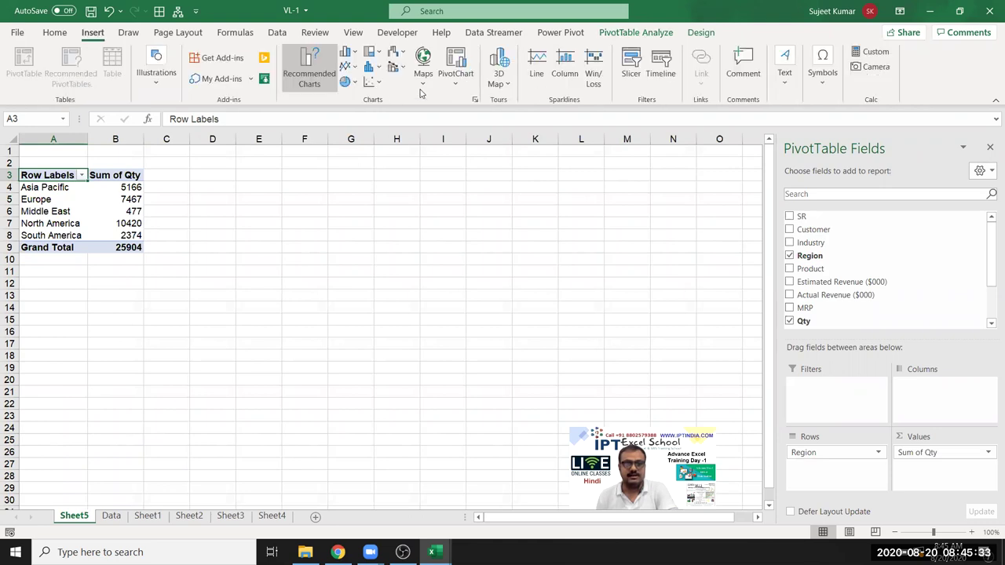
Insert a clustered column PivotChart of Sum of Qty per Region and place it beside the pivot table.
click(369, 67)
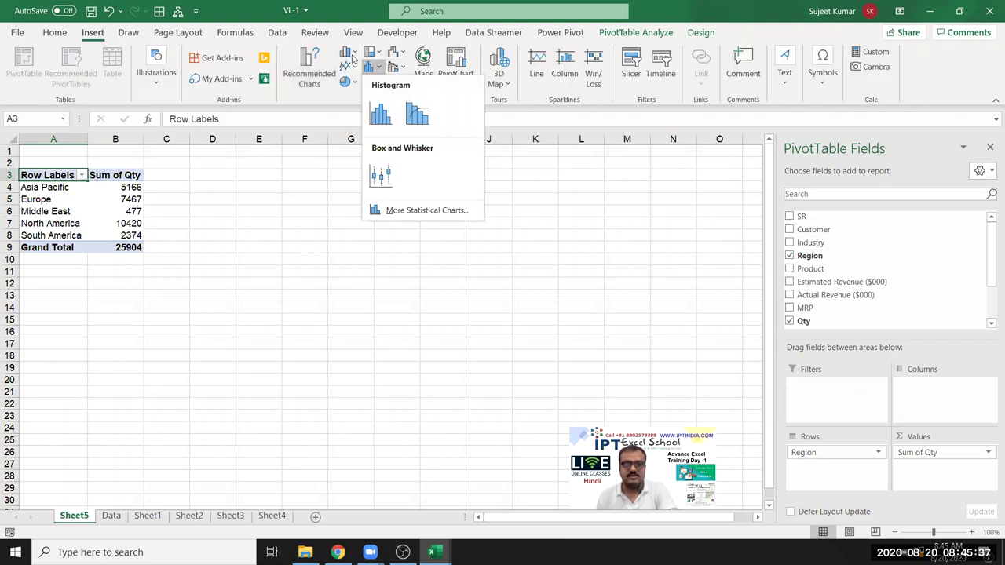
click(345, 51)
click(358, 96)
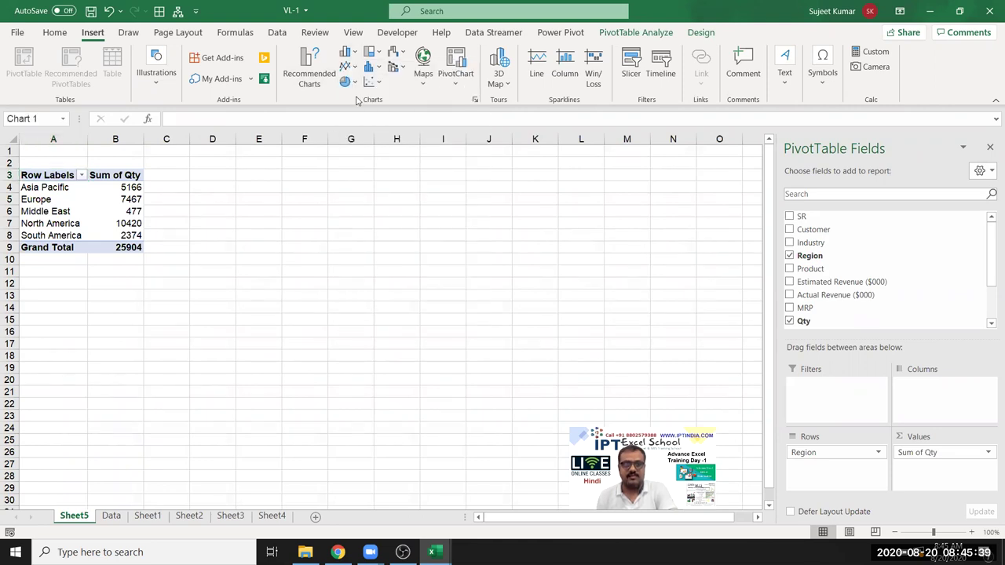
drag(318, 236, 258, 161)
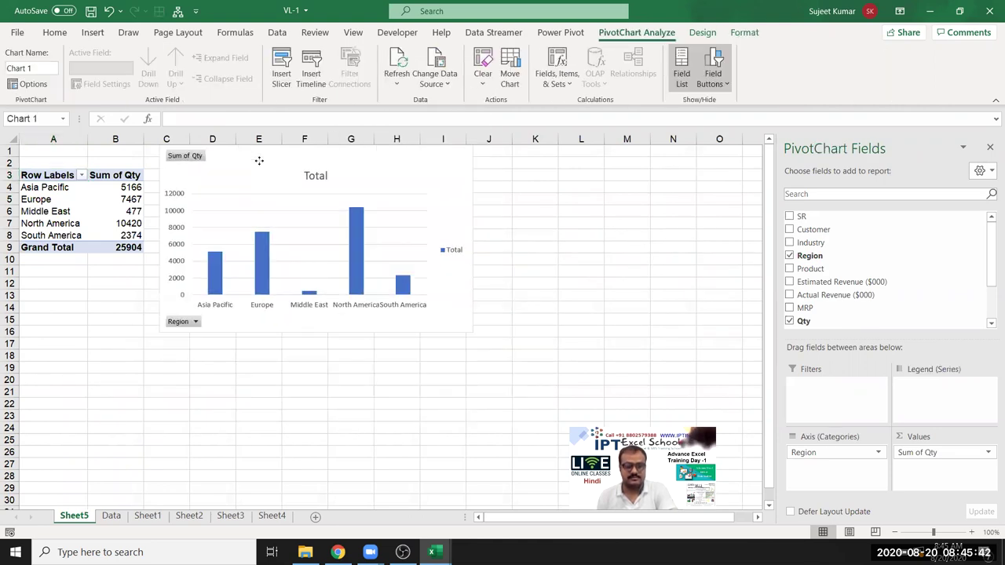
click(448, 354)
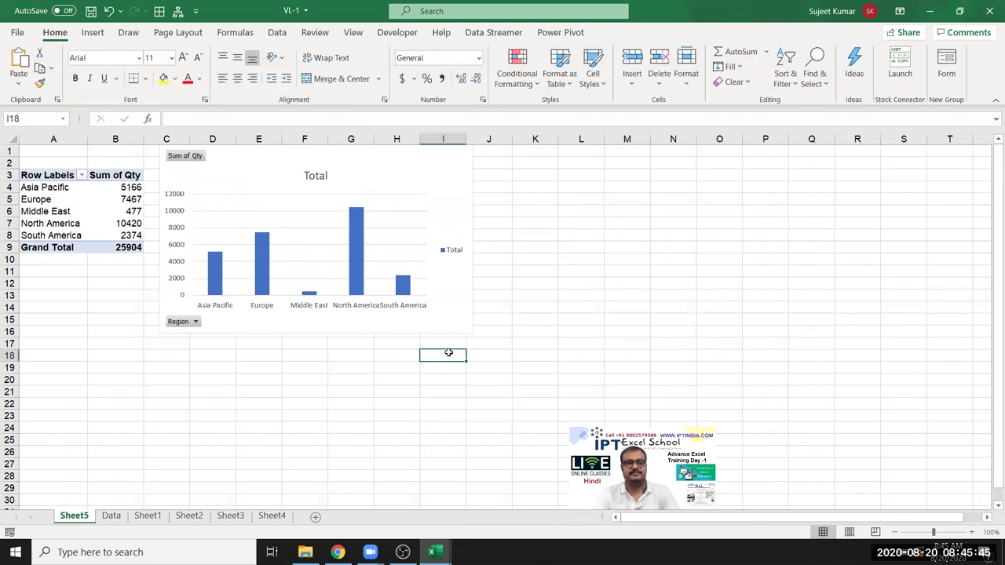
click(476, 154)
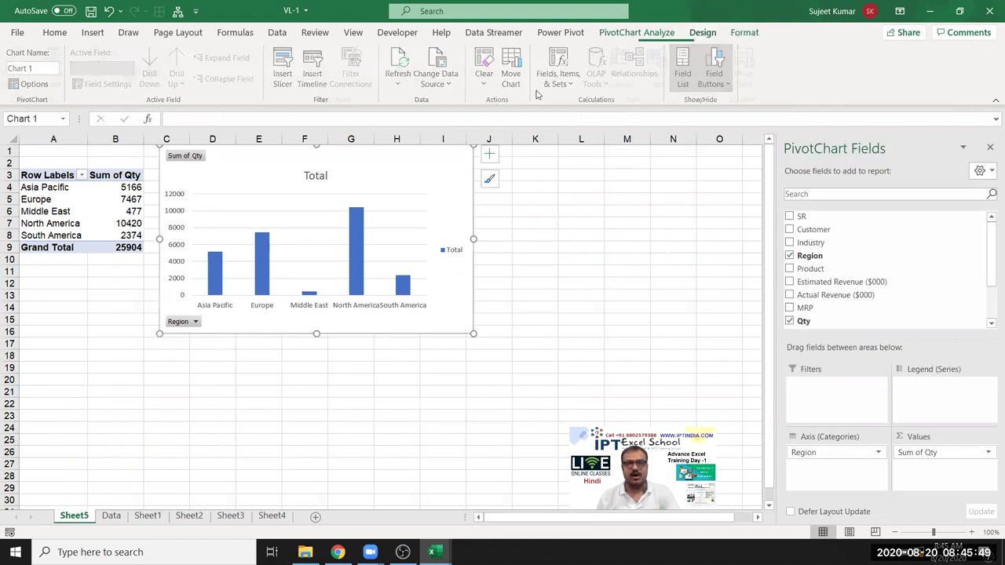
Apply the dark chart style to the region PivotChart, then go to the File start page.
click(589, 86)
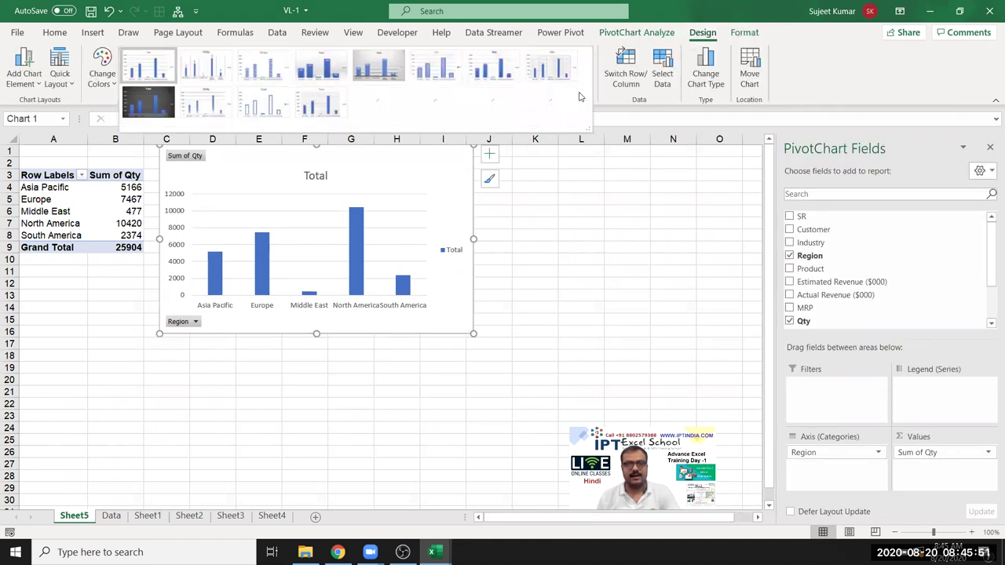
click(388, 116)
click(624, 268)
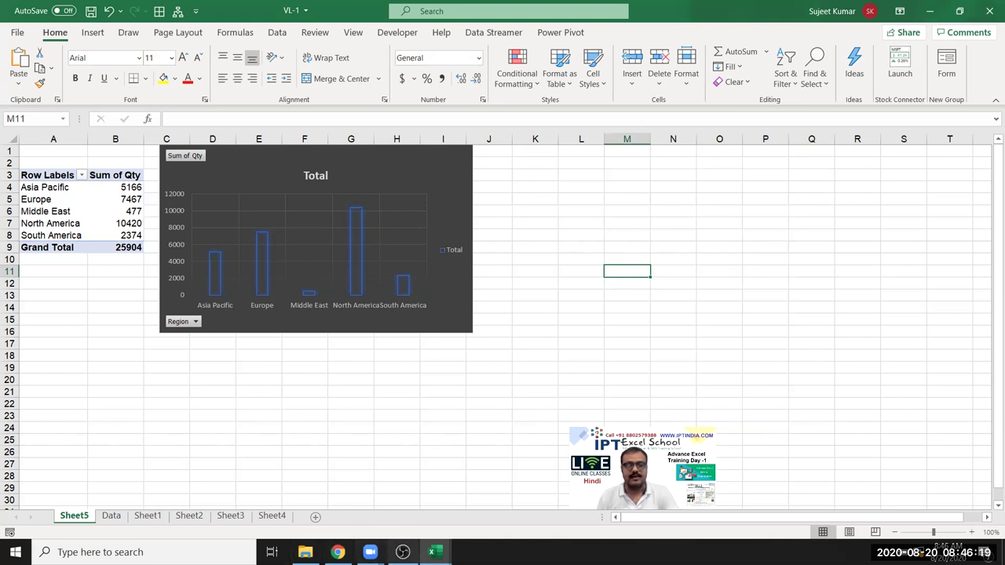
click(17, 34)
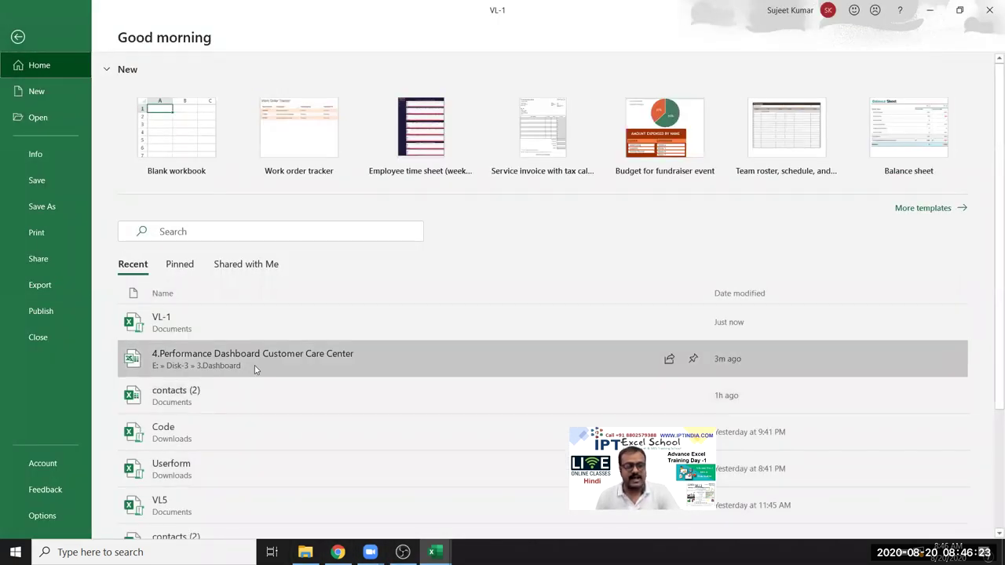
Open the 4.Performance Dashboard Customer Care Center workbook from the Recent list.
click(254, 365)
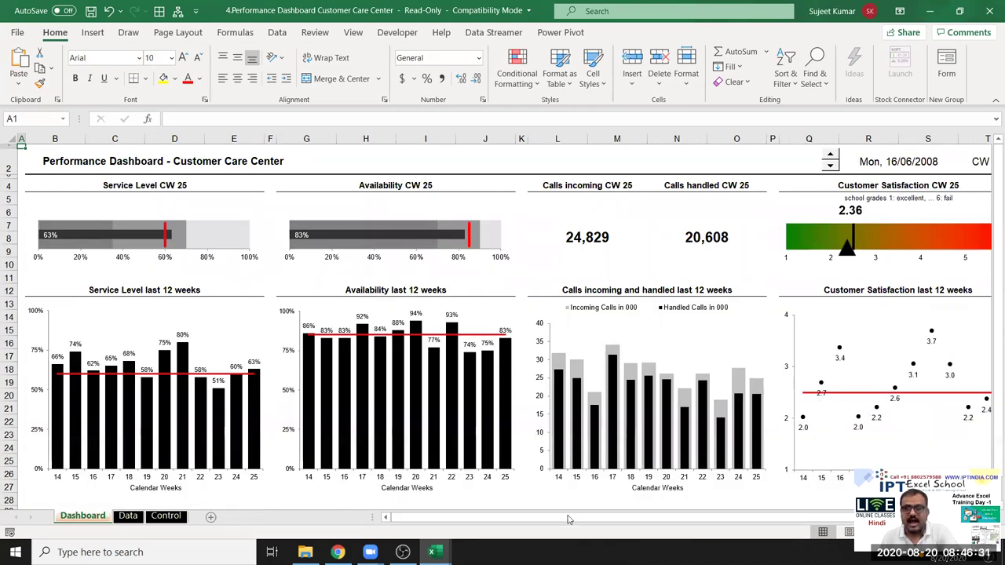
scroll(729, 515, right, 1)
scroll(636, 502, right, 3)
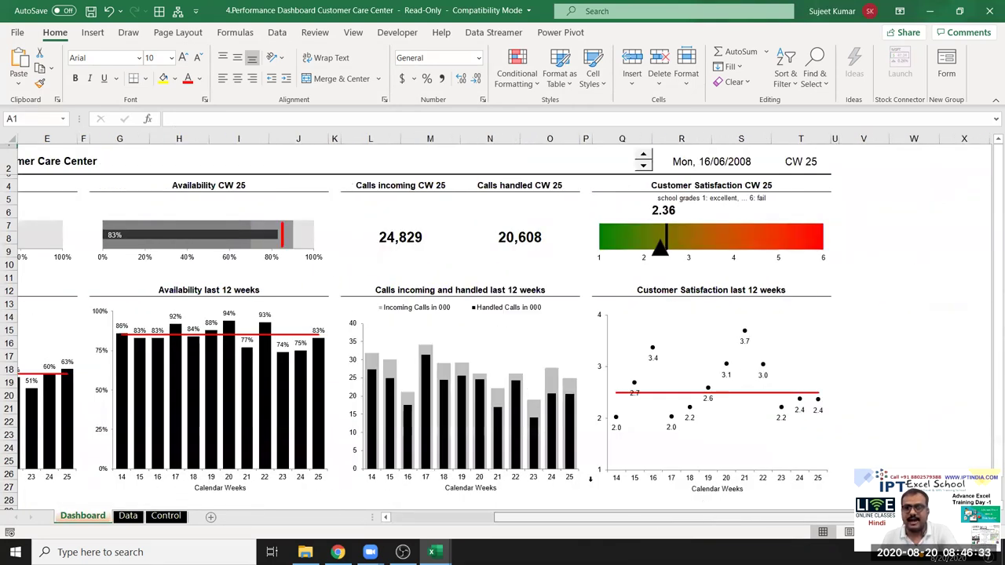
scroll(591, 484, left, 3)
Advance the dashboard date to 07/07/2008 (CW 28) and view the Data sheet.
click(885, 161)
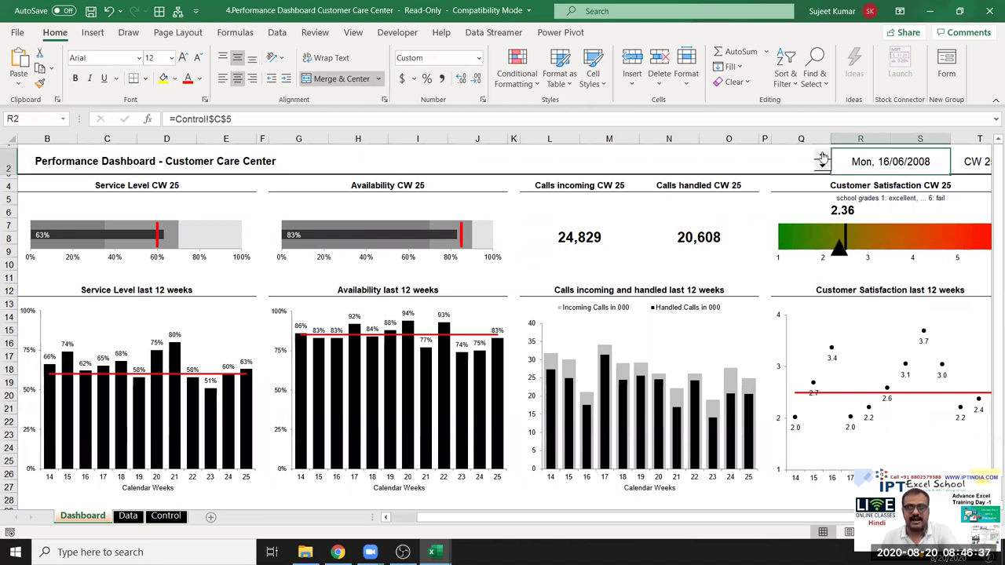
click(821, 155)
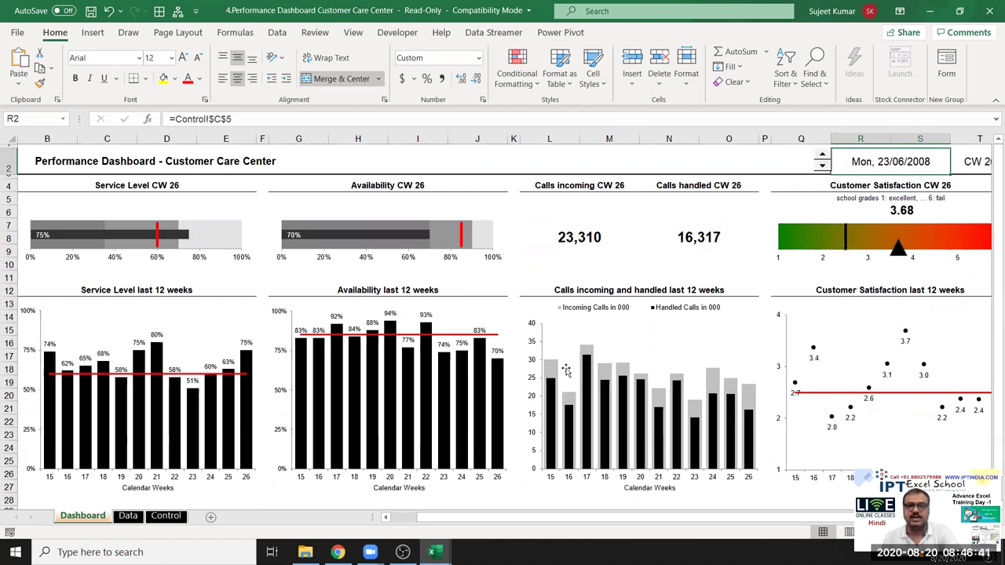
click(821, 157)
click(821, 157)
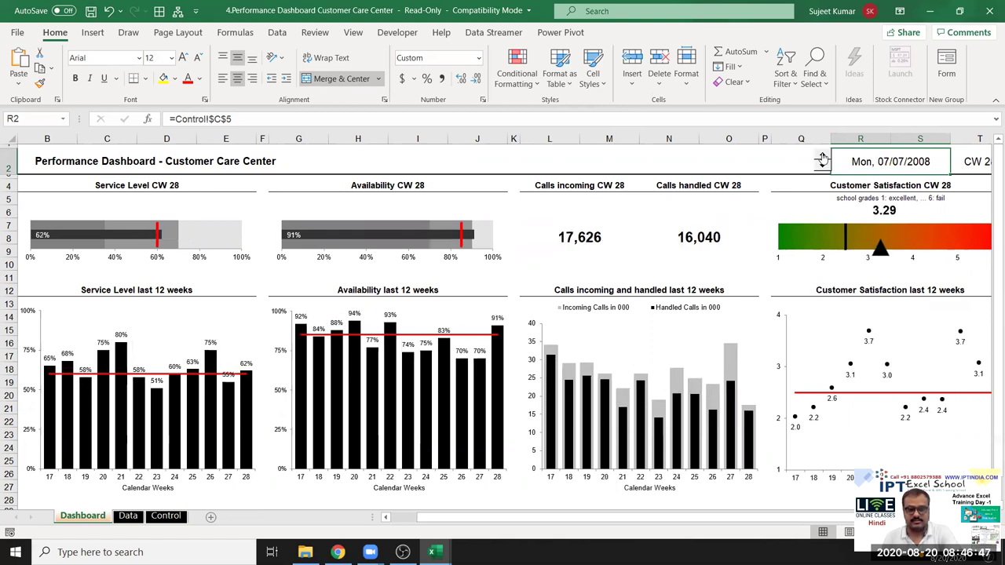
click(821, 157)
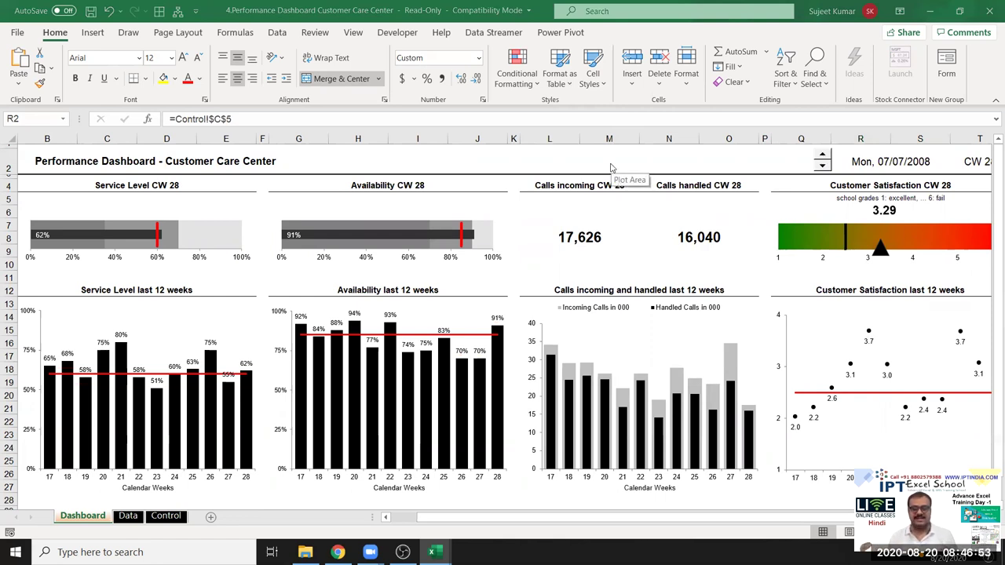
click(824, 166)
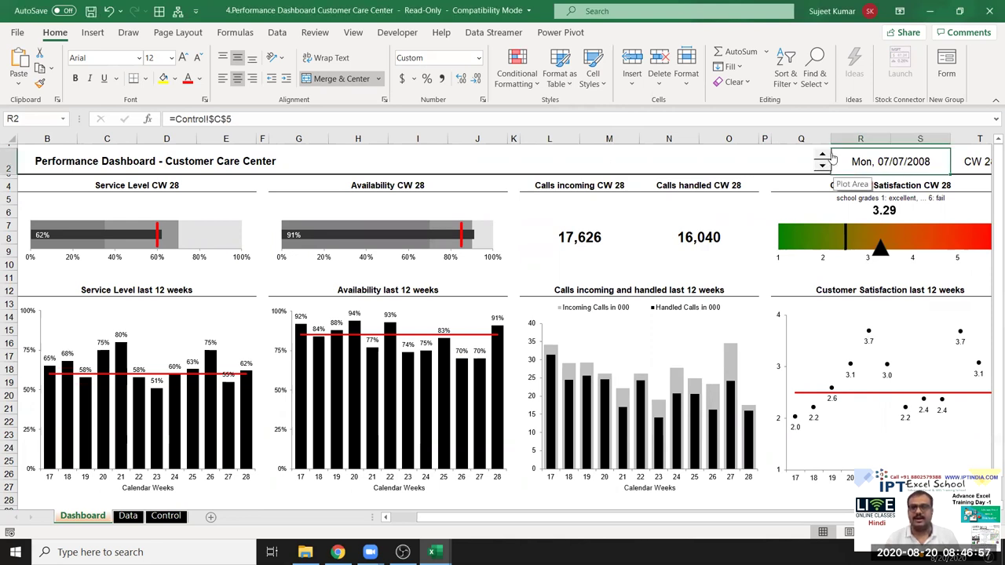
click(826, 156)
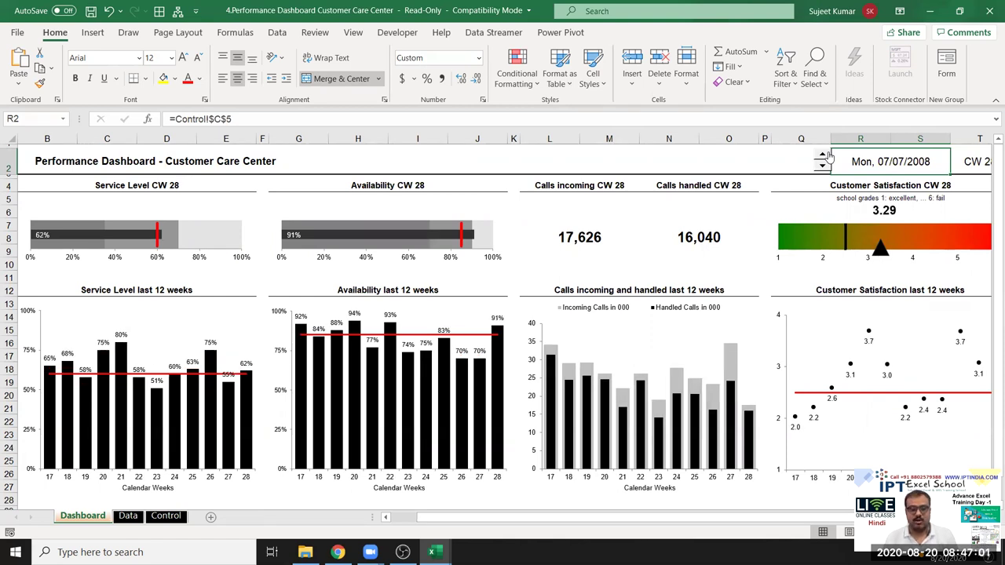
click(132, 518)
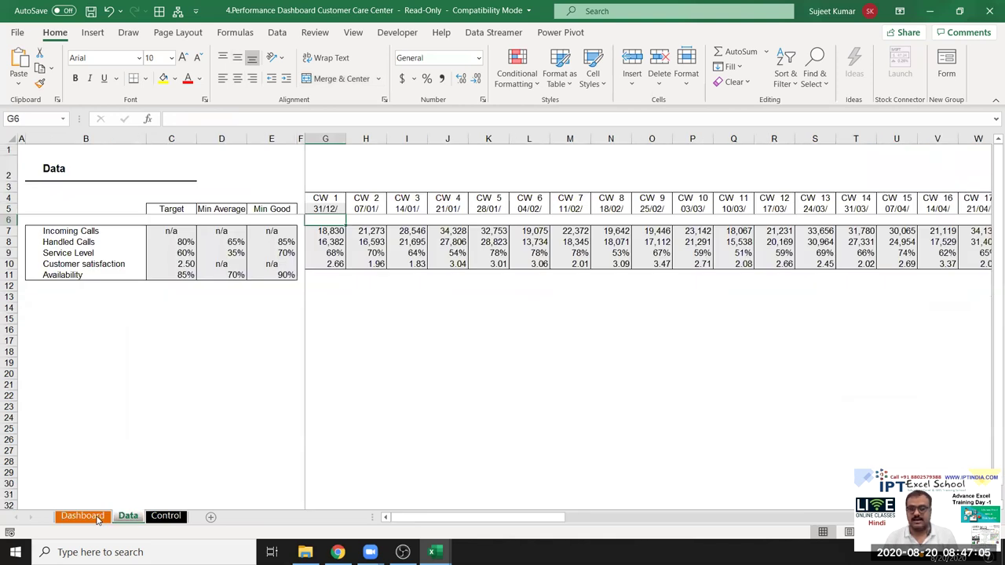
Close the dashboard workbook without saving, return to VL-1's Data sheet, and show the desktop.
click(83, 516)
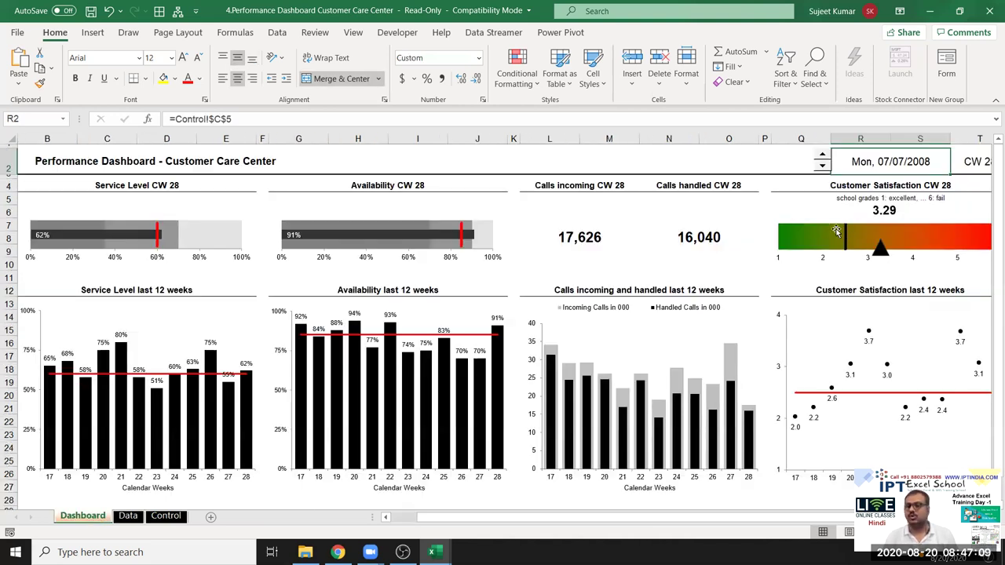
click(989, 13)
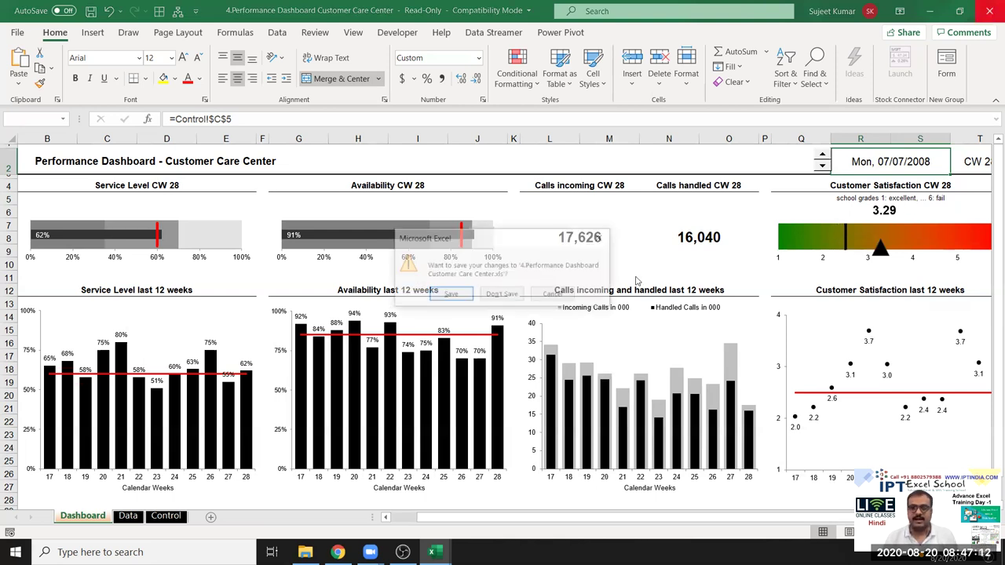
click(502, 293)
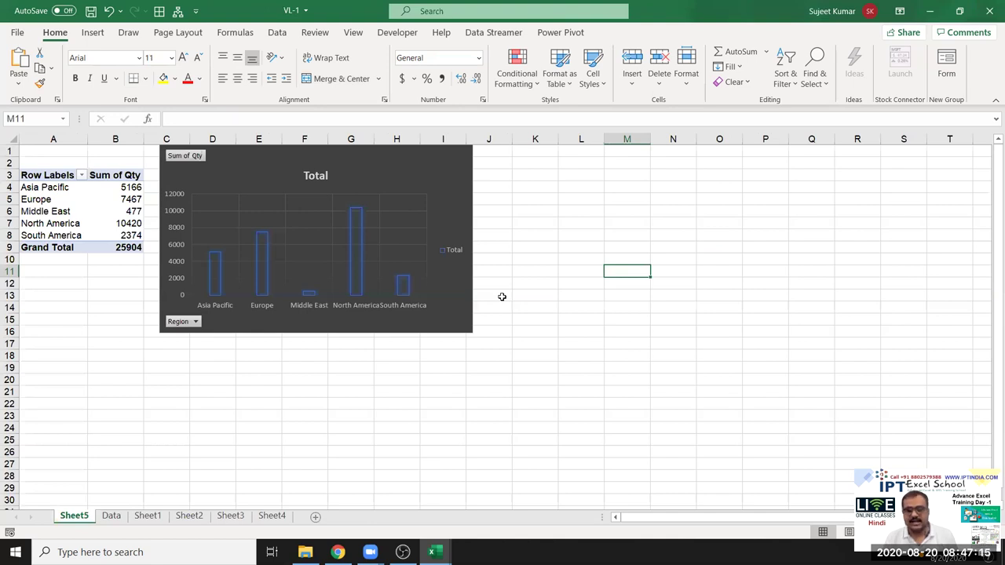
click(112, 518)
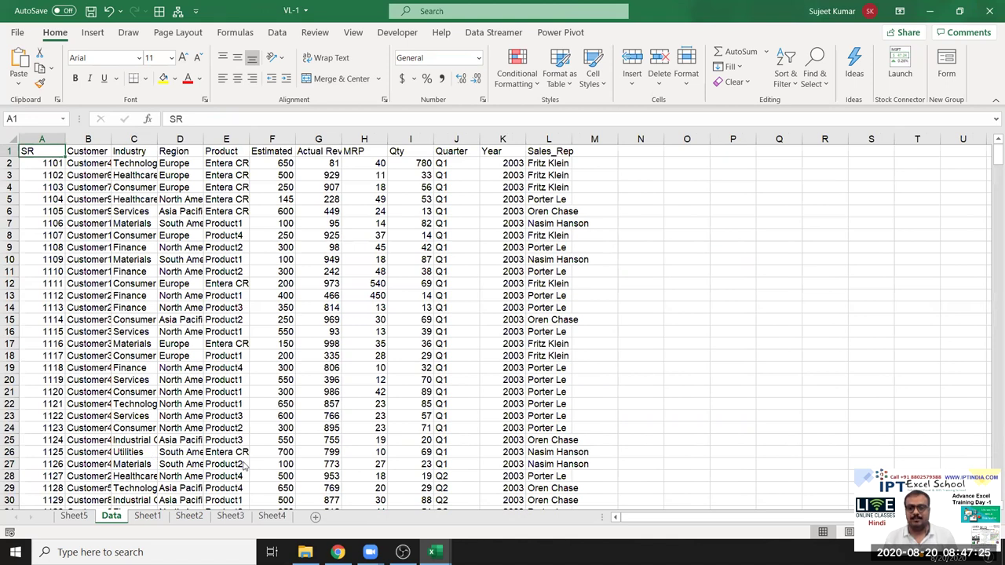
key(super+d)
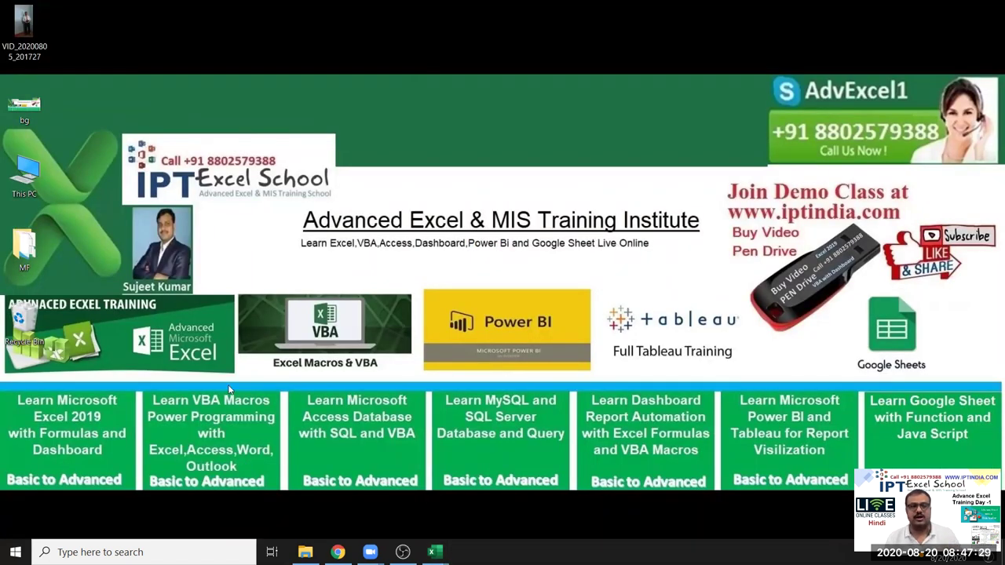
Outline the Power BI and Tableau tiles on the wallpaper, then bring Chrome back.
drag(420, 283, 748, 378)
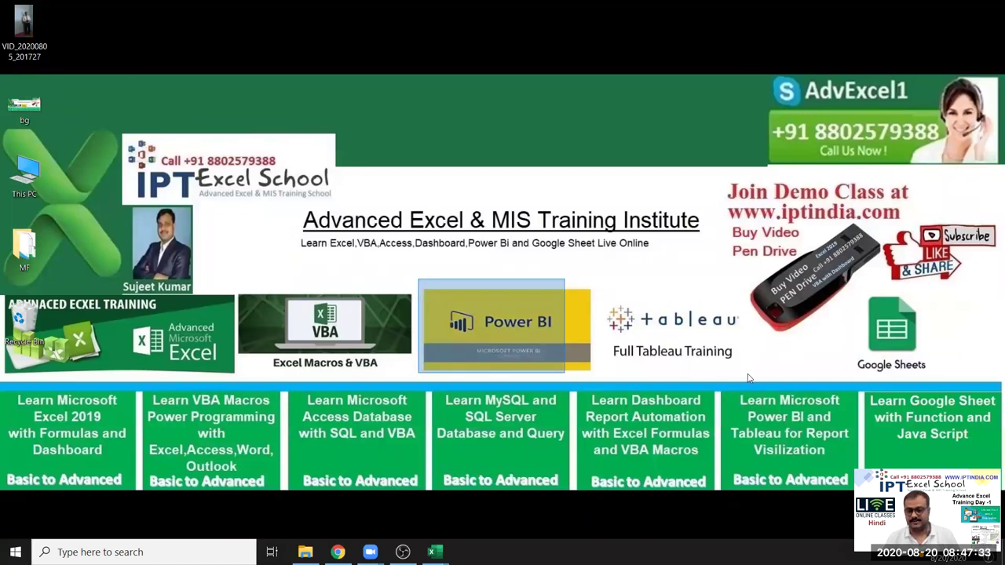
drag(748, 378, 741, 381)
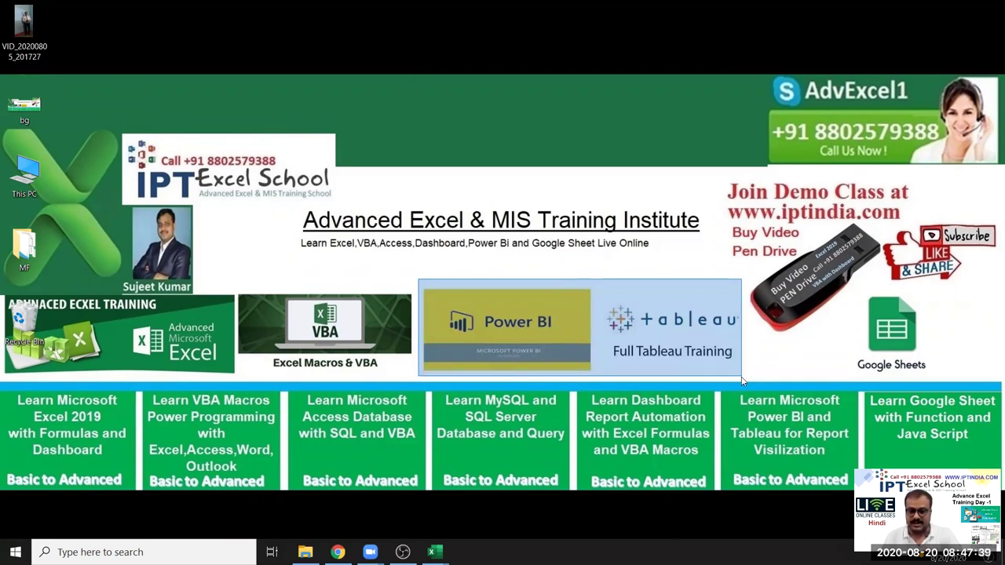
drag(742, 381, 738, 392)
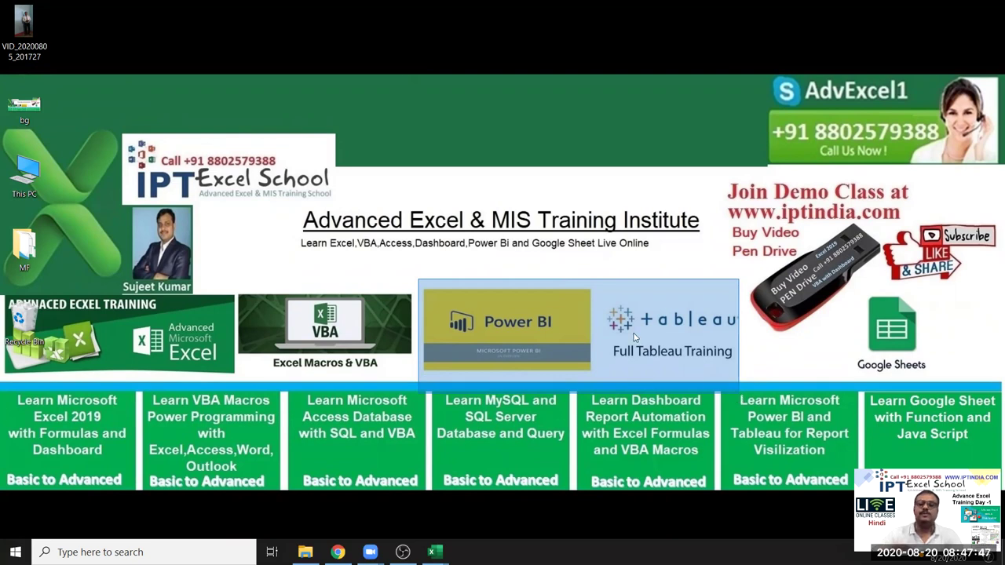
drag(733, 392, 634, 334)
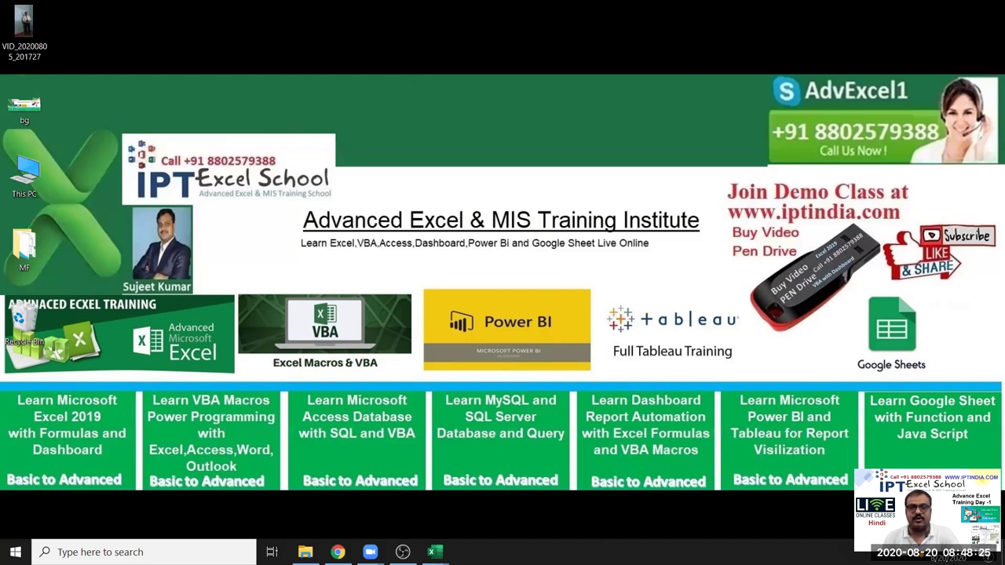
click(337, 552)
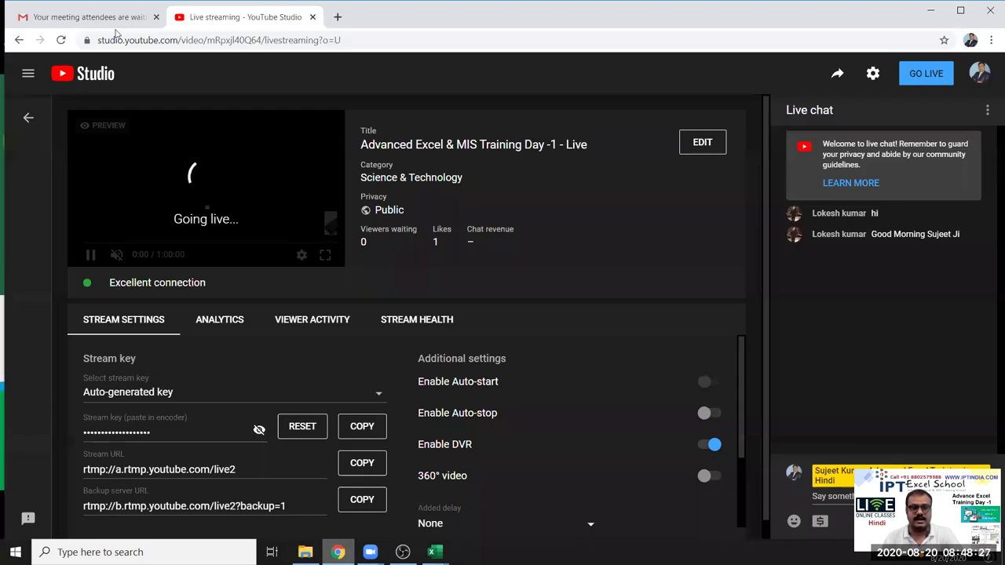
Check the live stream's analytics in YouTube Studio, then switch to the Gmail inbox.
click(110, 17)
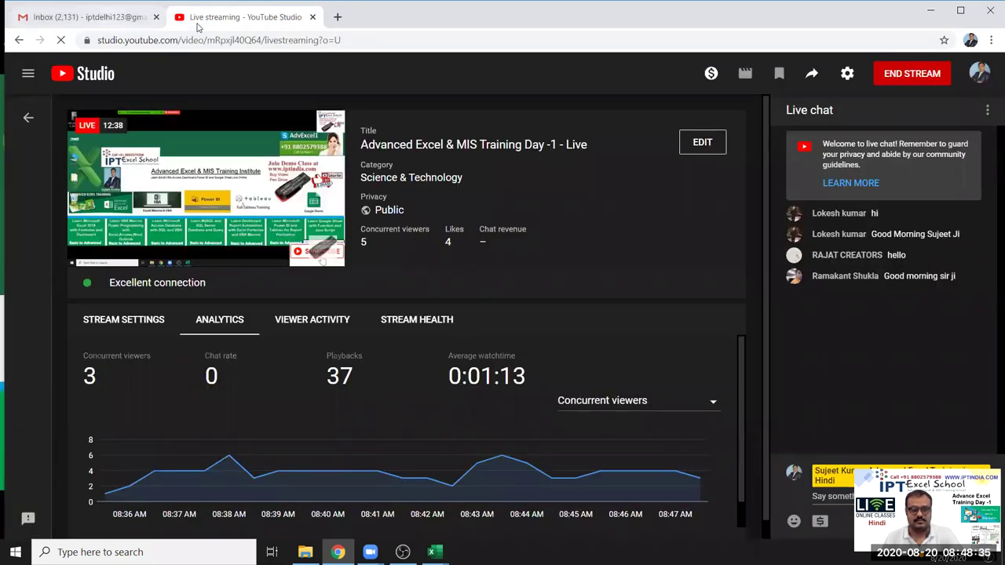
click(86, 17)
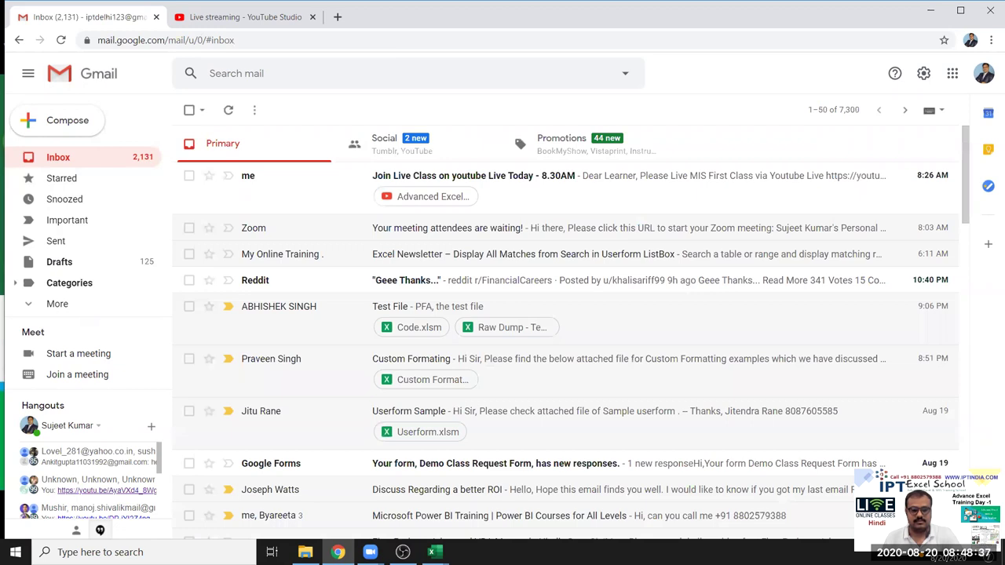
Preview the Code.xlsm attachment from the Test File email.
click(402, 552)
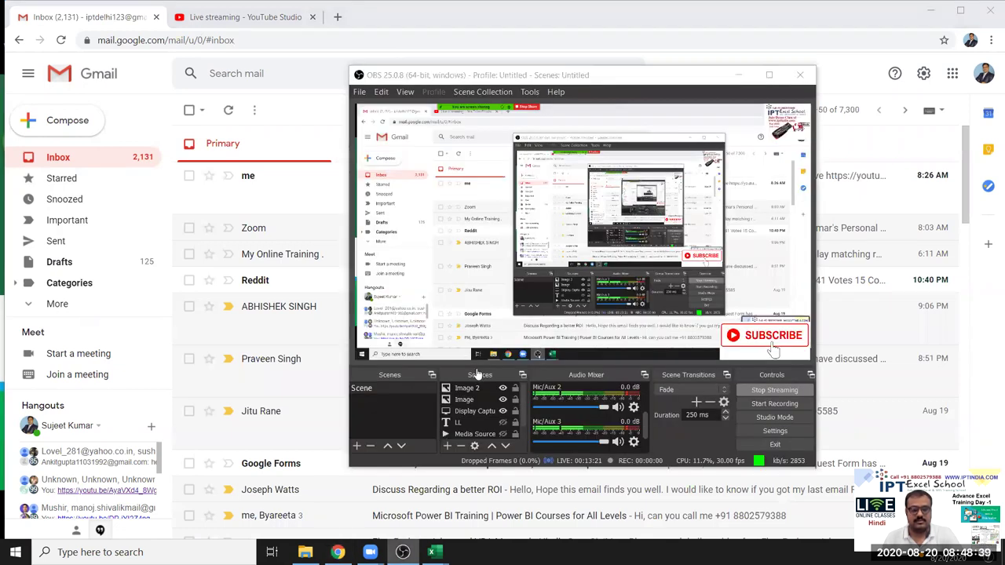
key(alt+Tab)
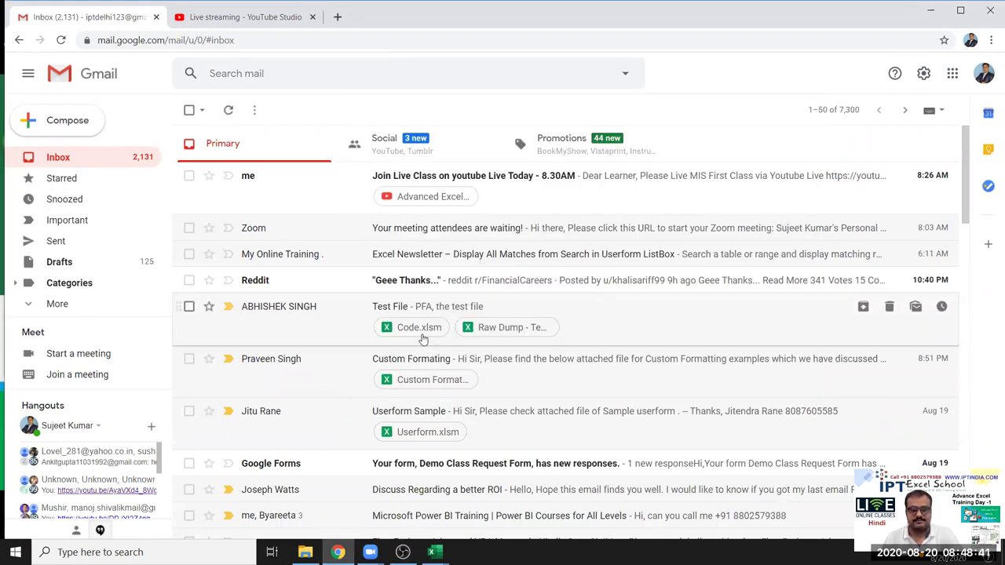
click(422, 338)
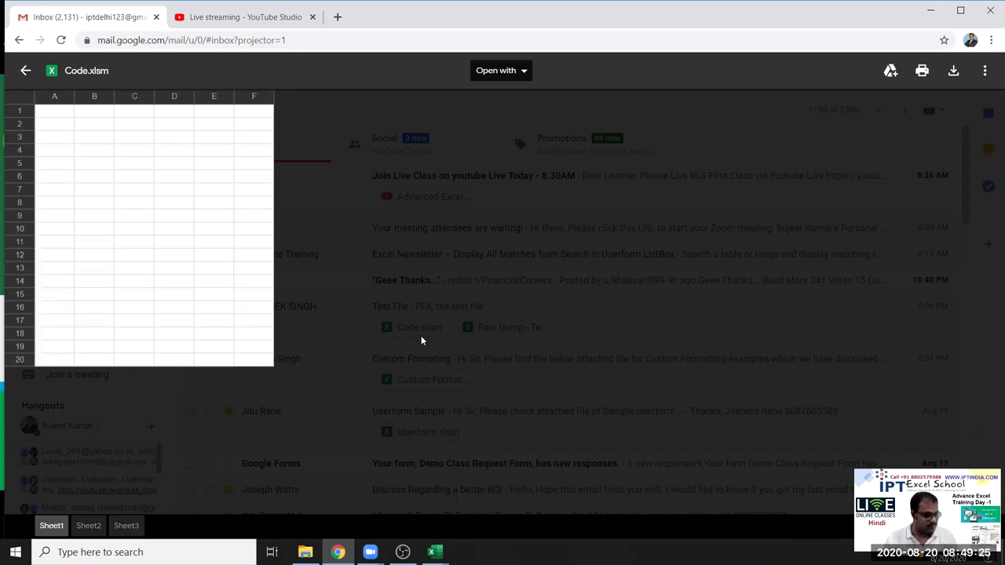
Close the Code.xlsm preview, return to the inbox, and switch to Excel.
click(289, 298)
click(69, 157)
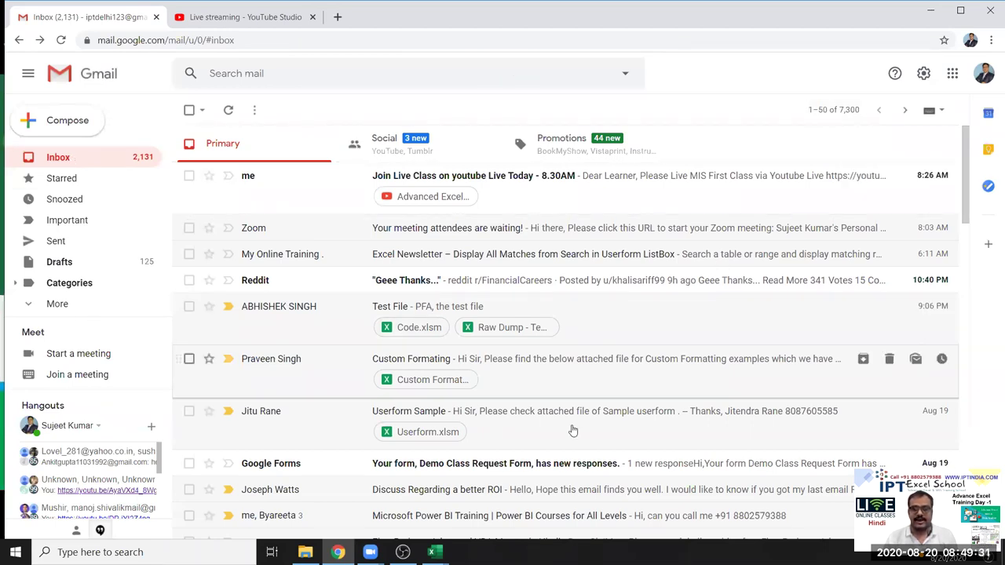
click(432, 552)
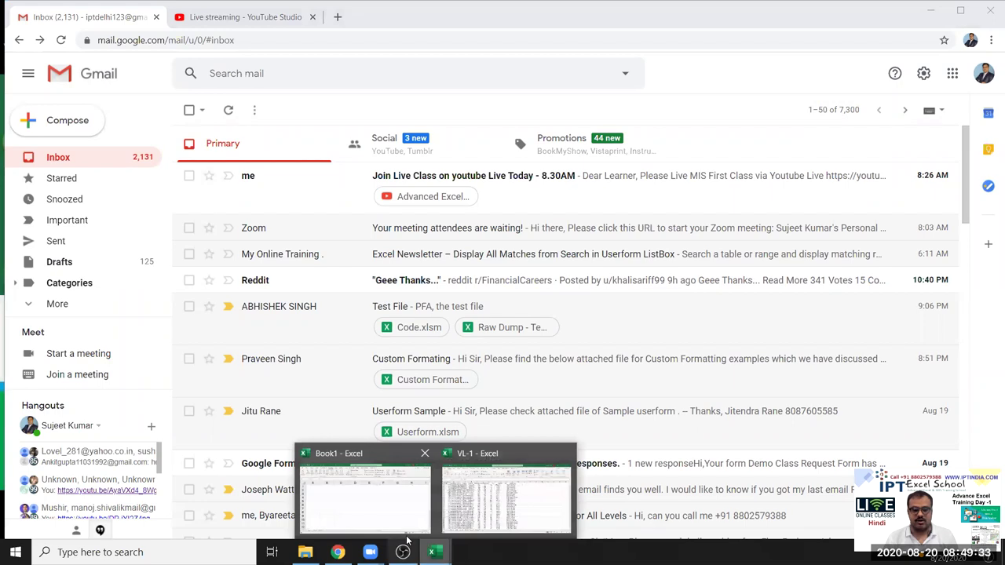
Look over the blank Sheet1 in Book1, then return to the Gmail inbox in Chrome.
click(407, 532)
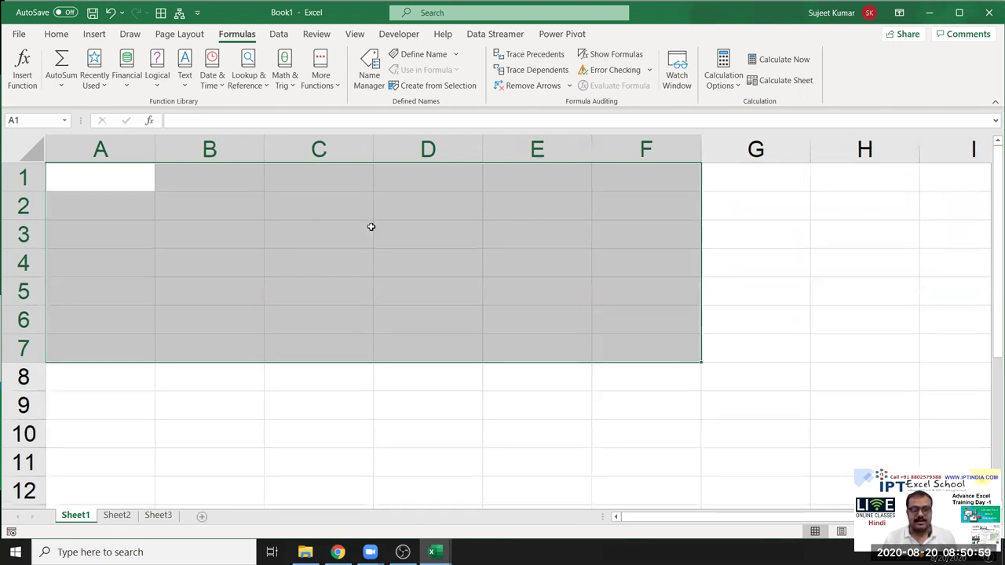
scroll(371, 226, down, 3)
scroll(370, 227, up, 1)
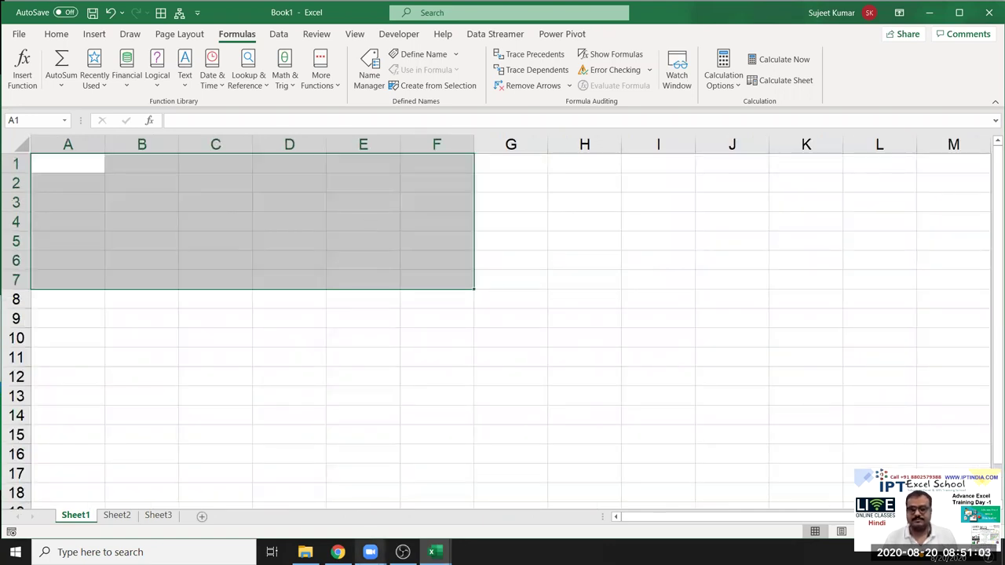
click(337, 551)
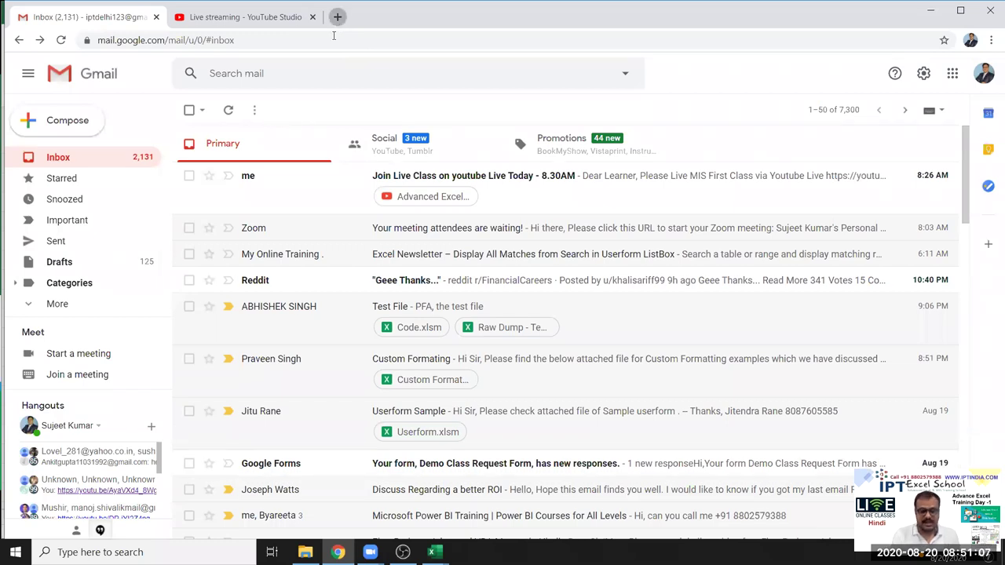
Open iptindia.com in a new tab, dismissing the demo-class popup and the ad tab.
key(ctrl+t)
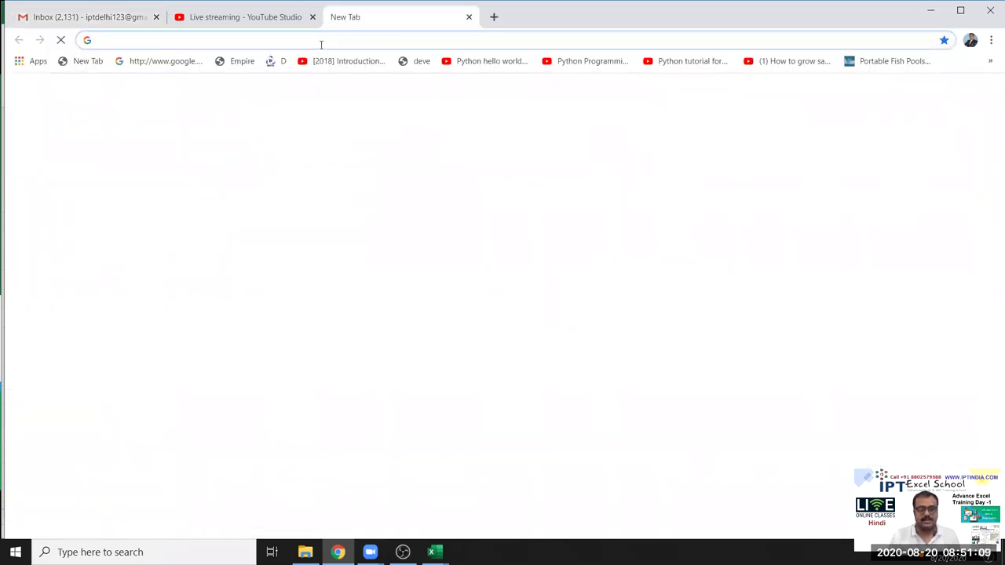
text(iptindia.com)
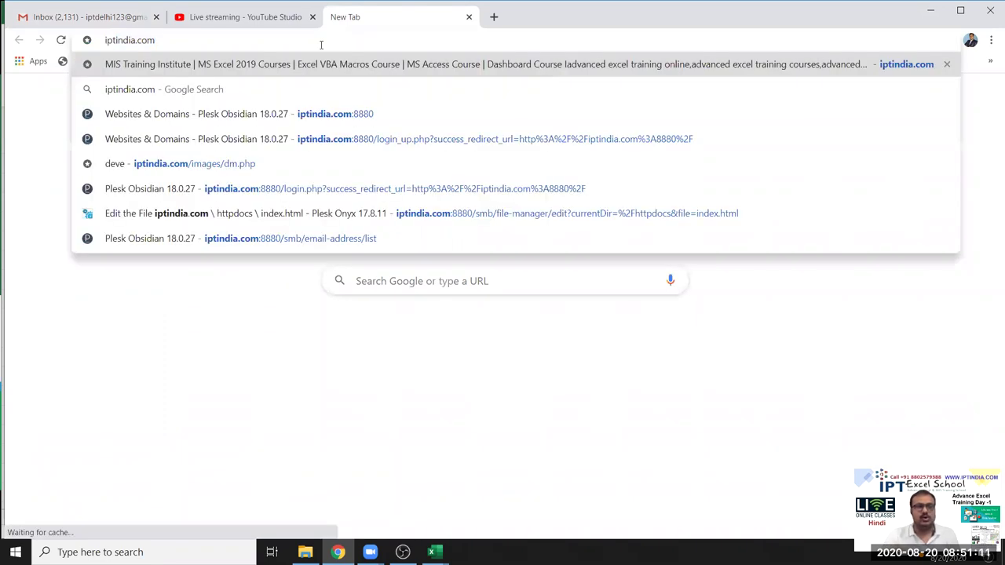
key(Return)
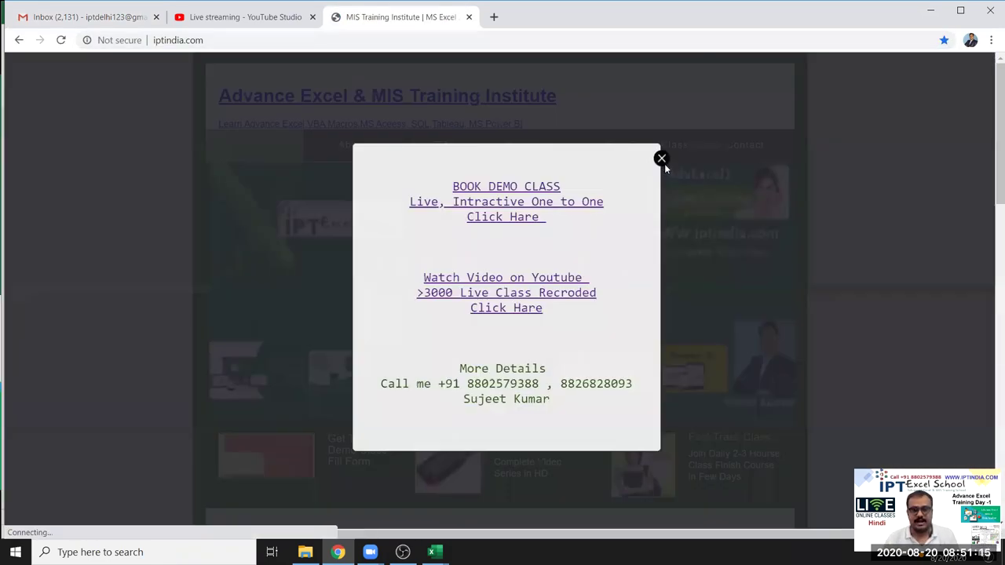
click(664, 163)
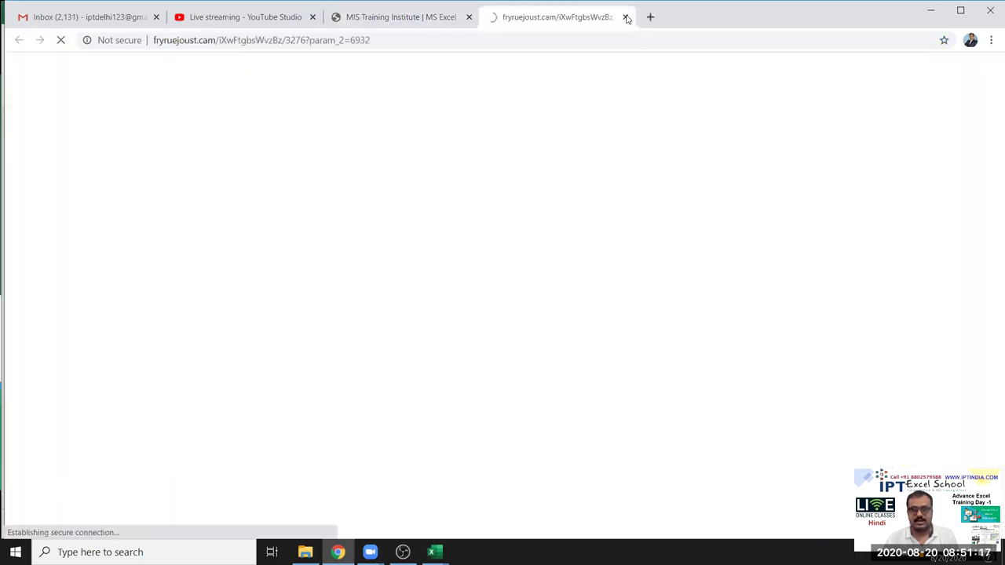
key(ctrl+w)
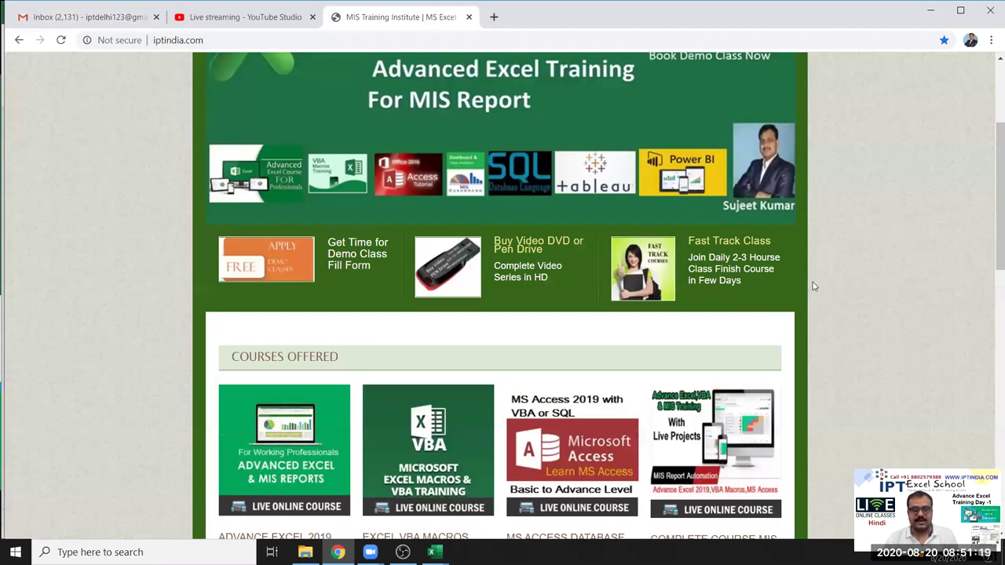
Download the Complete Course MIS brochure PDF from the Courses Offered list.
scroll(812, 284, down, 3)
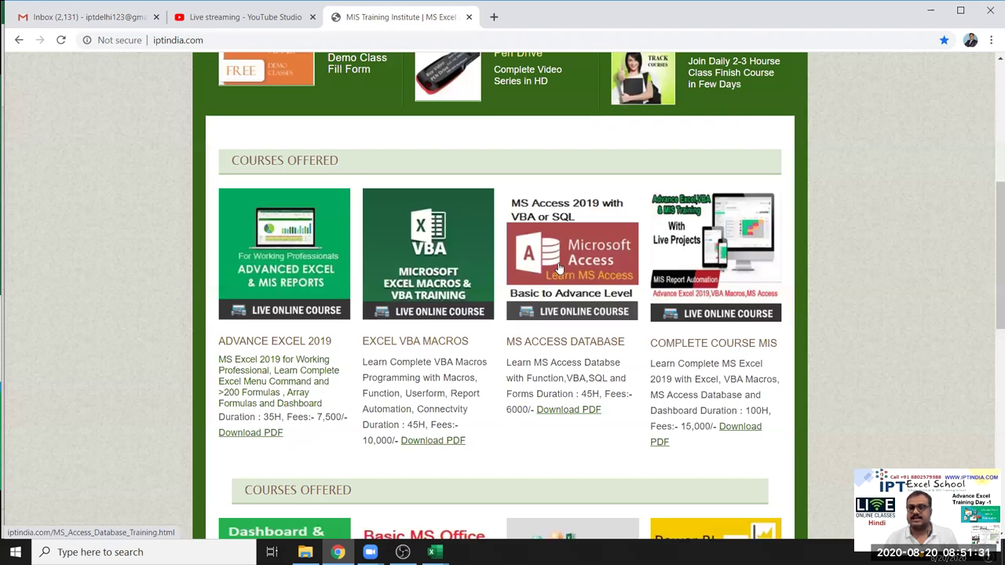
scroll(556, 267, down, 1)
scroll(274, 385, down, 3)
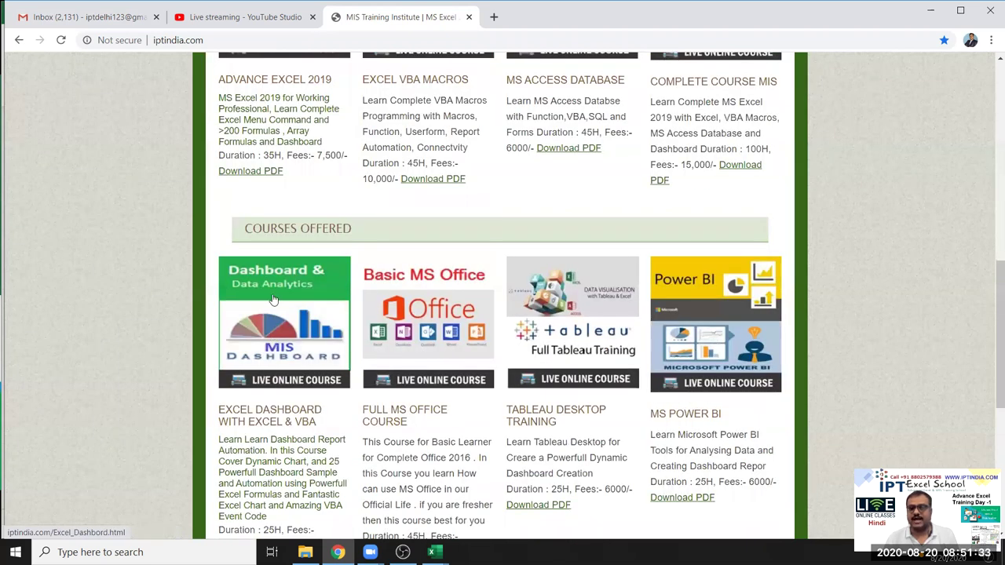
scroll(744, 243, up, 3)
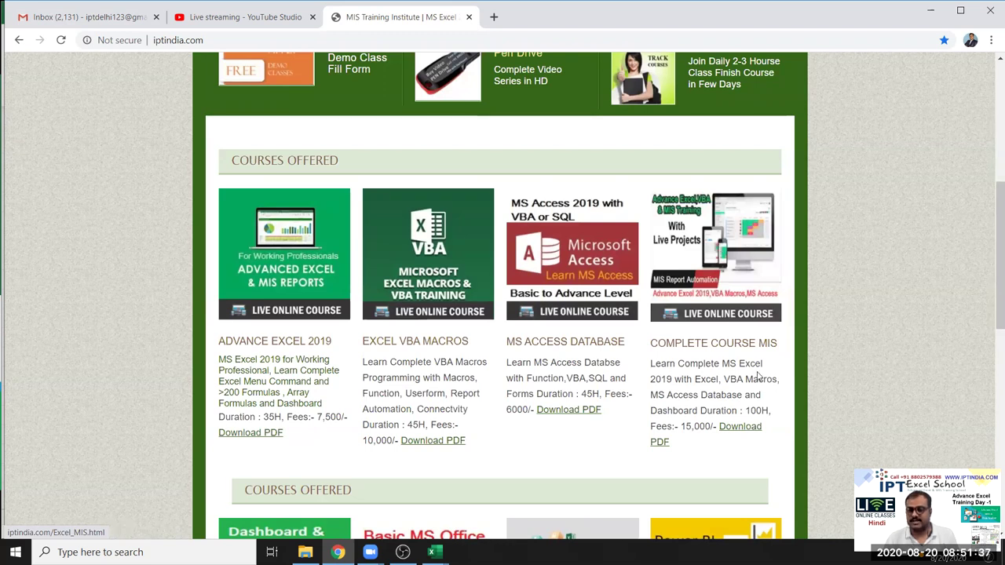
click(740, 428)
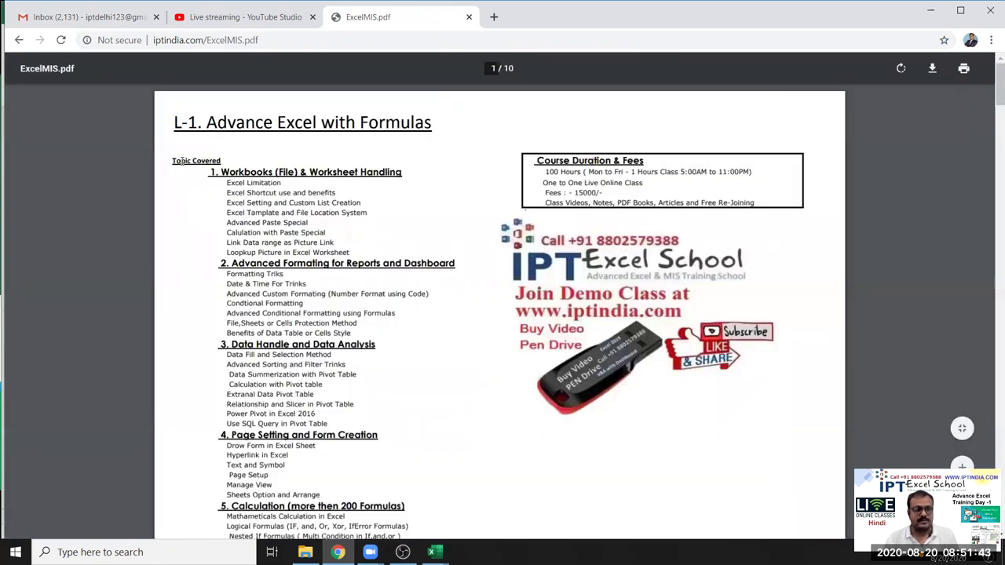
Scroll through ExcelMIS.pdf, highlighting the L-1 course title and headings up to Dashboard Report Automation.
drag(172, 122, 442, 146)
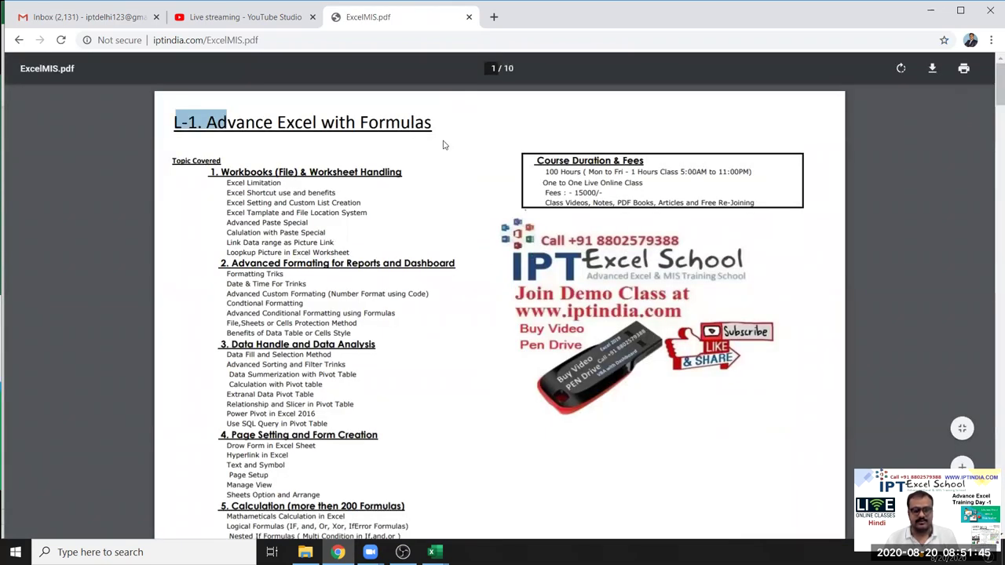
scroll(408, 263, down, 6)
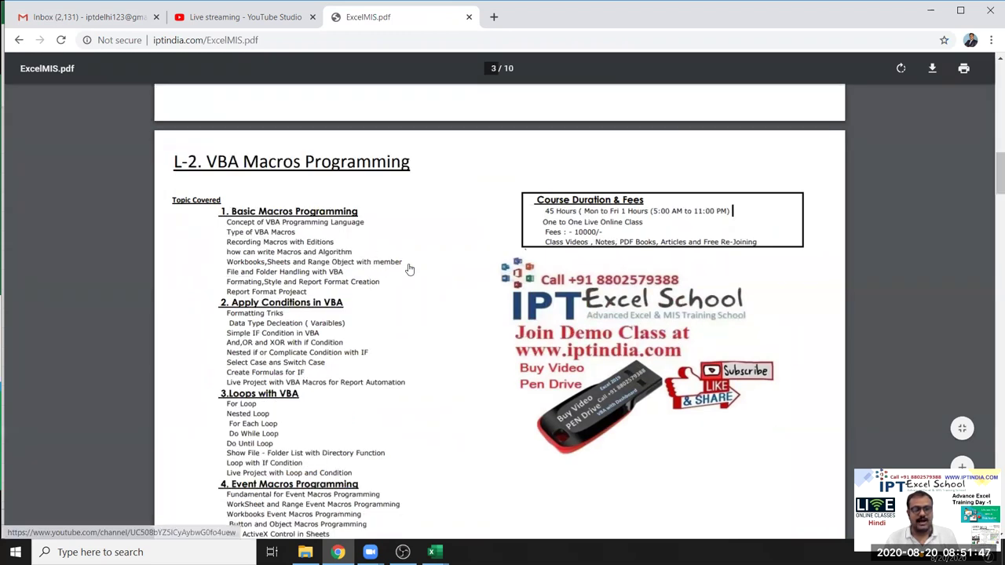
scroll(321, 225, down, 3)
scroll(253, 157, up, 4)
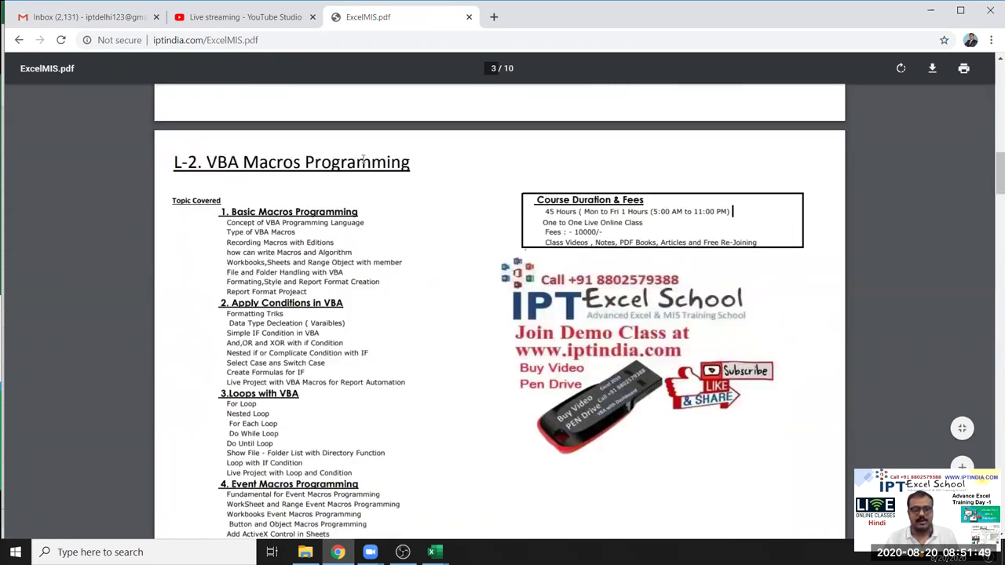
drag(206, 162, 371, 162)
scroll(364, 223, down, 10)
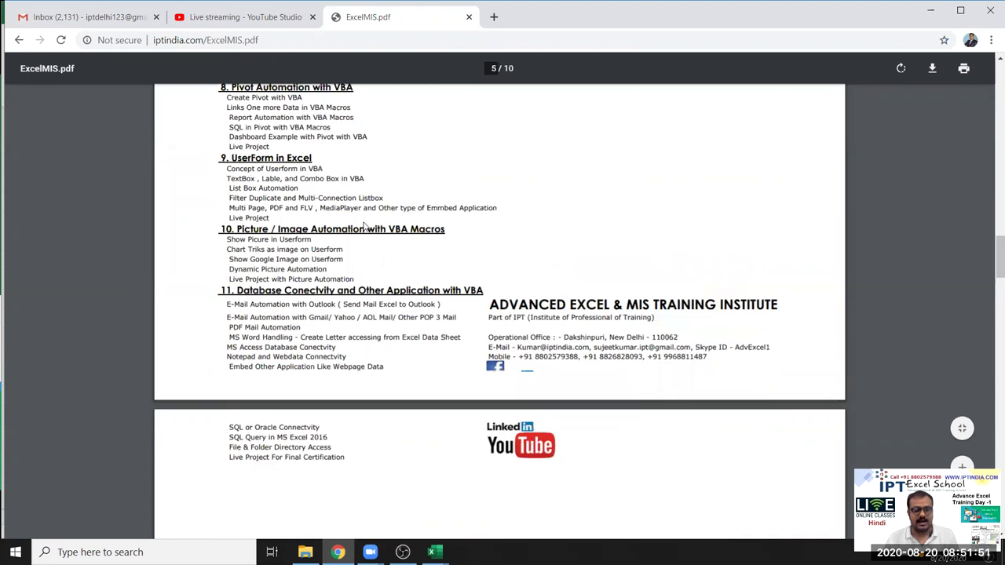
scroll(278, 335, down, 5)
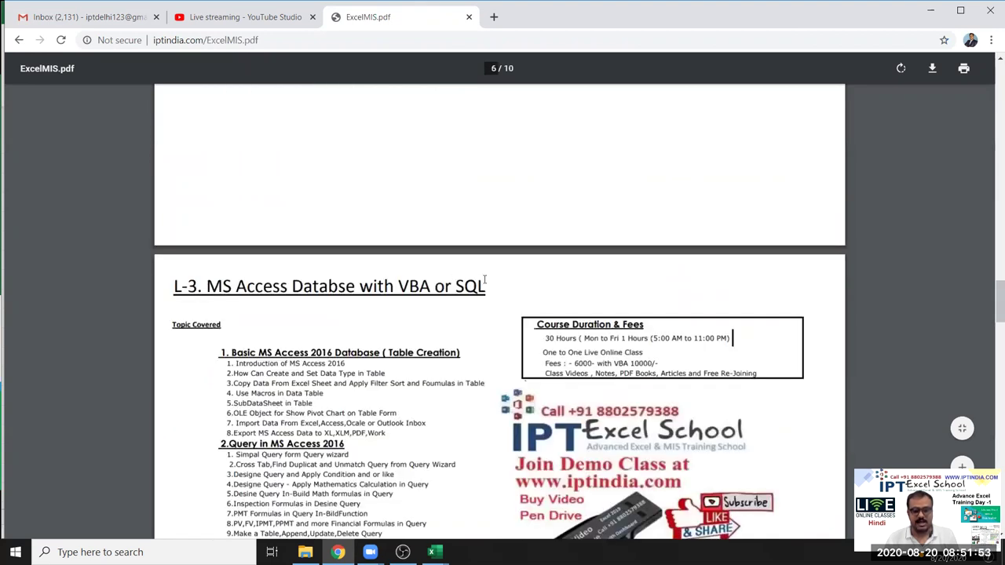
drag(264, 286, 384, 287)
scroll(468, 288, down, 5)
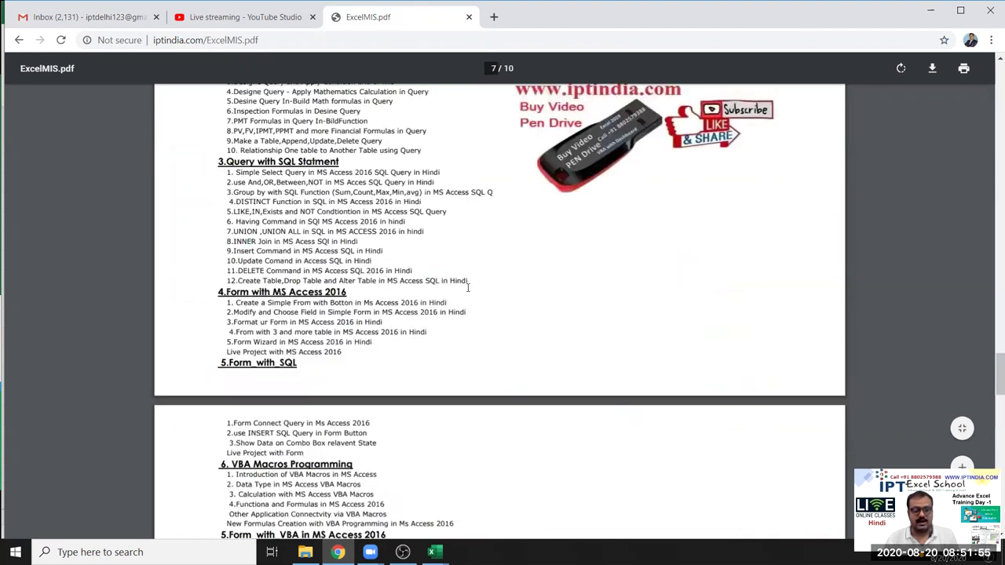
scroll(466, 285, down, 12)
scroll(216, 174, down, 3)
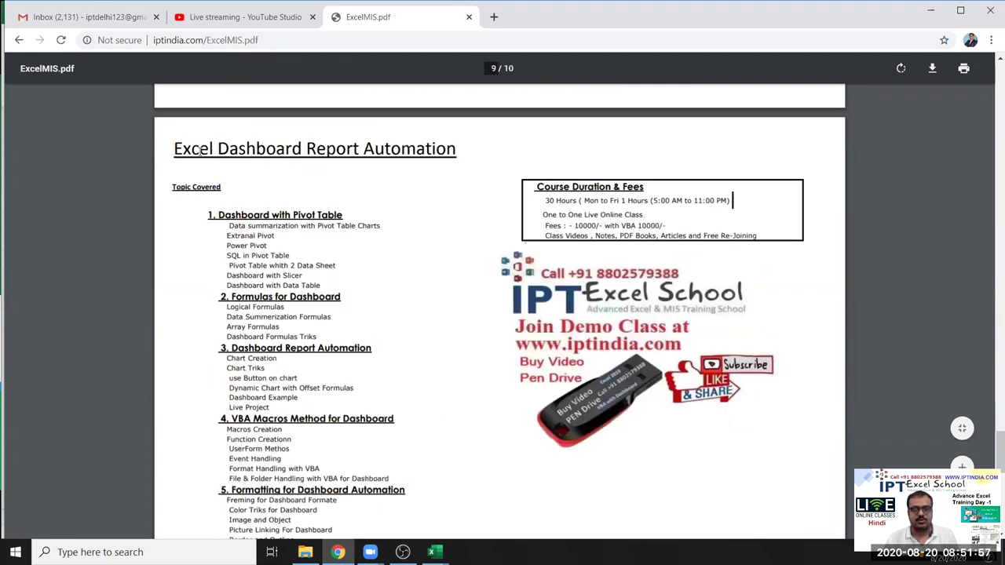
drag(192, 150, 463, 159)
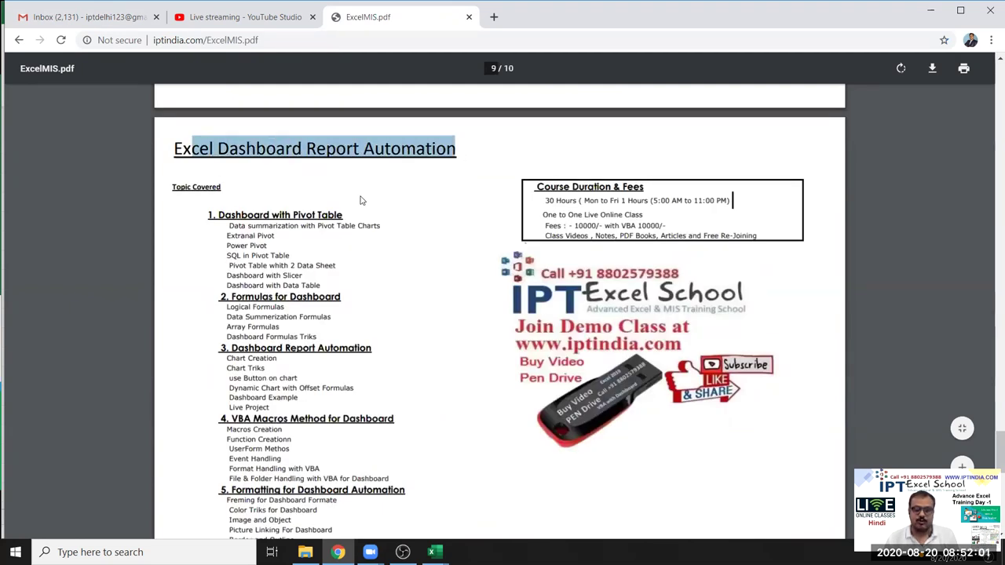
Review the Excel Dashboard Report Automation syllabus on page 8/10, then show the desktop.
scroll(353, 196, up, 3)
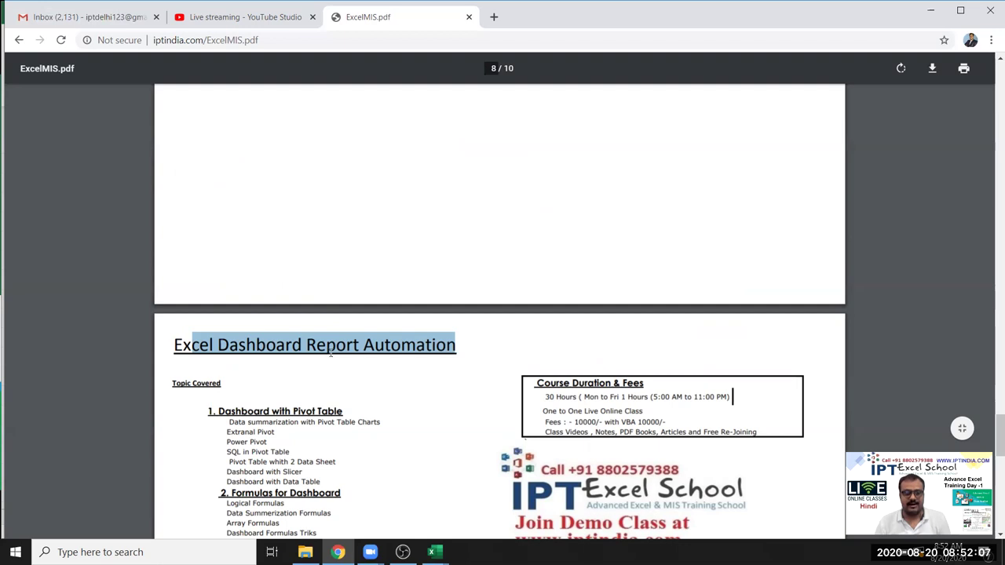
scroll(328, 372, down, 1)
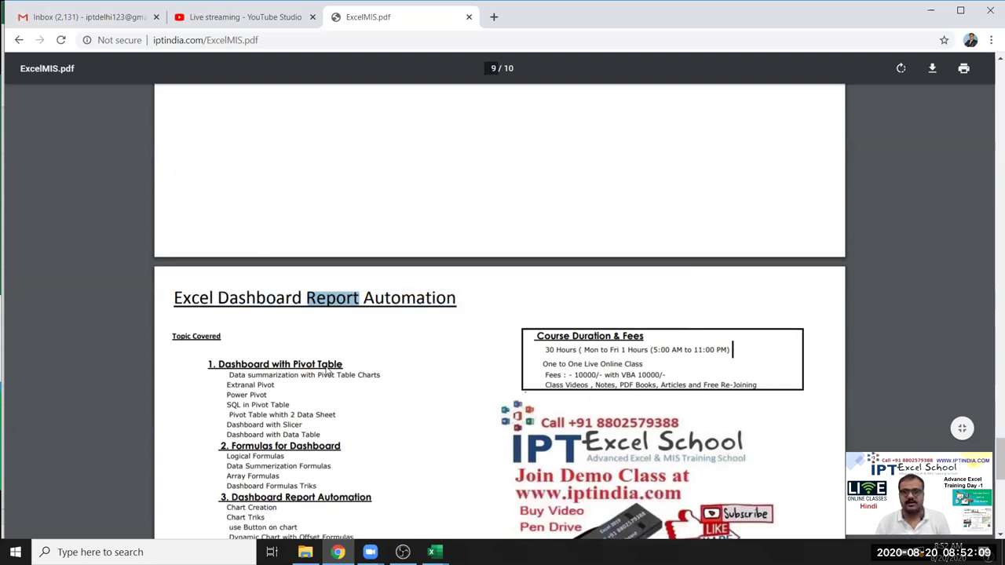
scroll(328, 372, down, 3)
scroll(328, 372, down, 3)
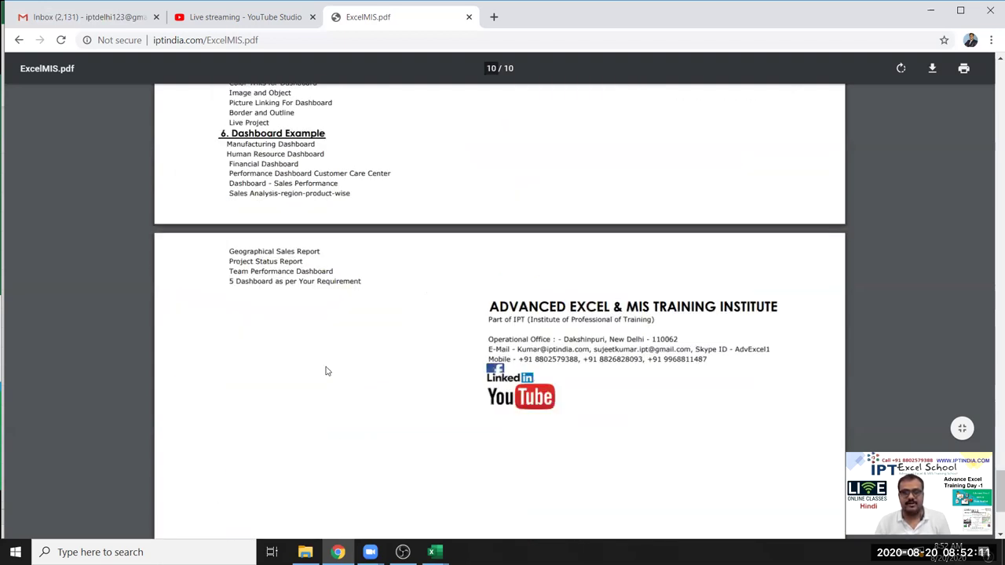
scroll(328, 371, down, 2)
scroll(329, 371, up, 2)
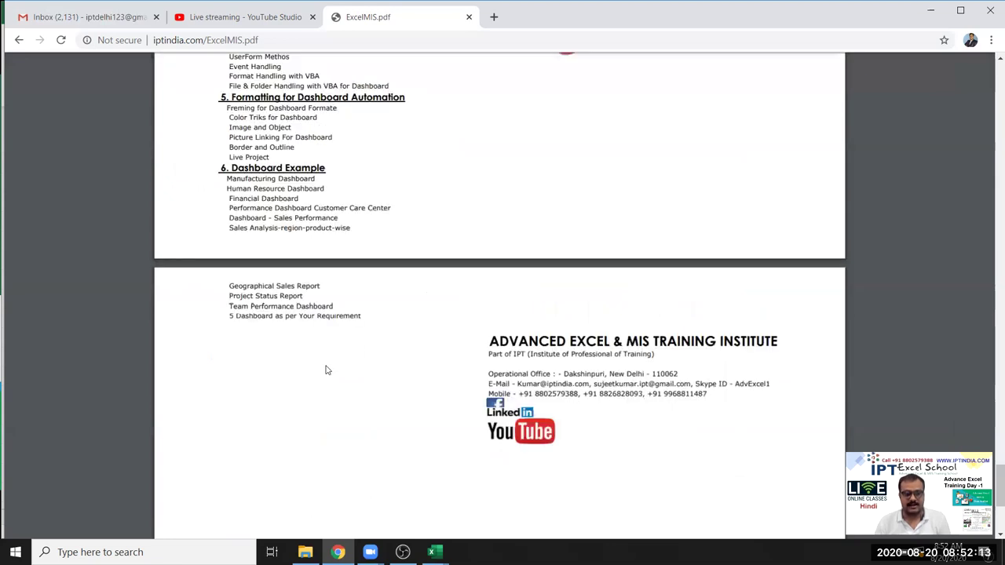
scroll(327, 370, up, 1)
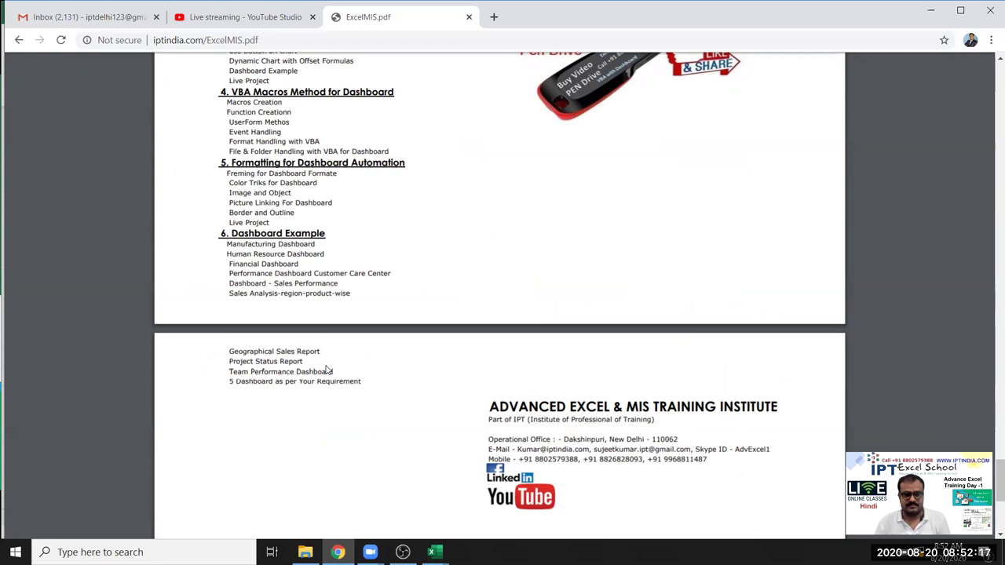
scroll(328, 371, up, 2)
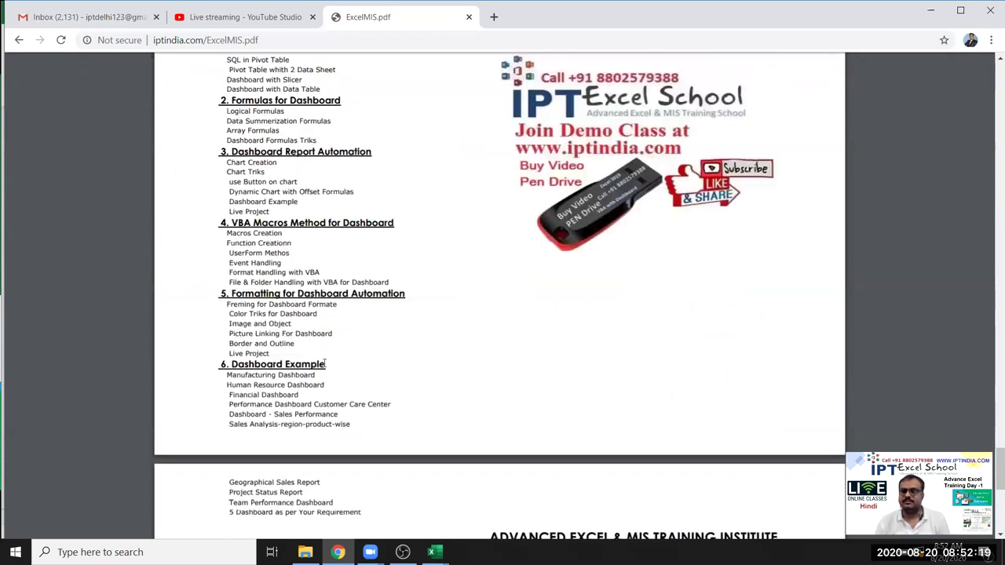
scroll(328, 359, up, 4)
scroll(323, 363, up, 4)
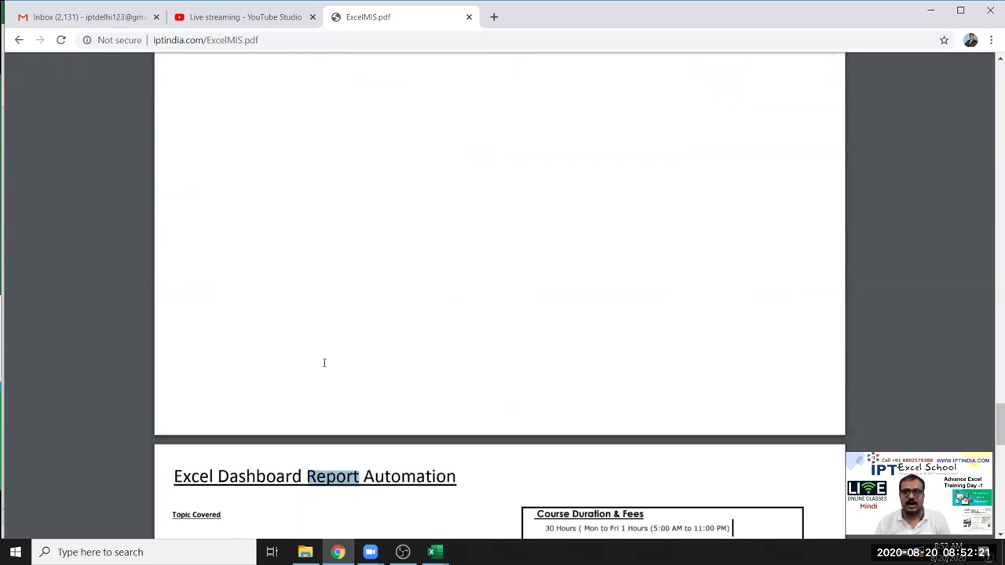
scroll(323, 363, up, 1)
scroll(324, 362, down, 2)
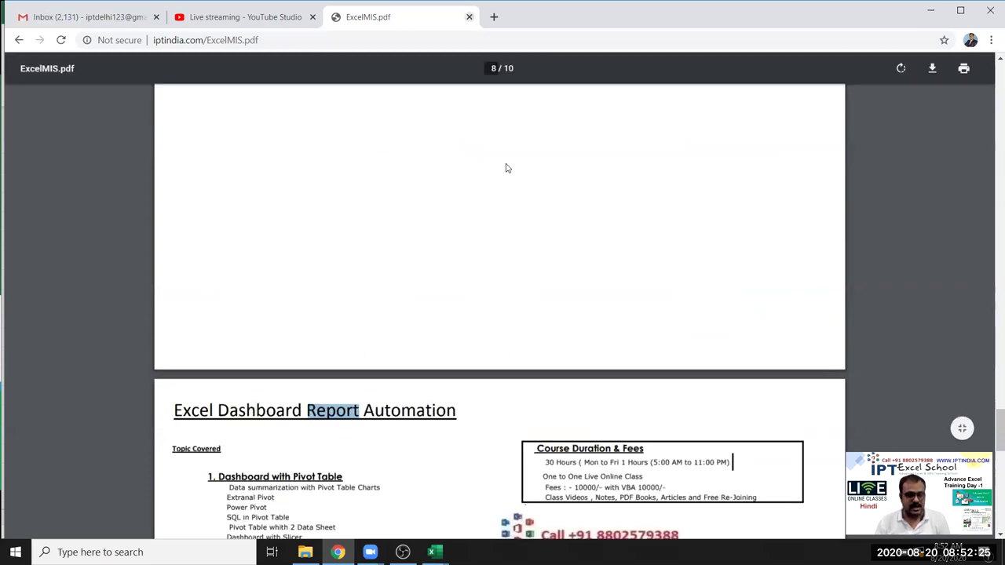
key(ctrl+shift+Tab)
key(super+d)
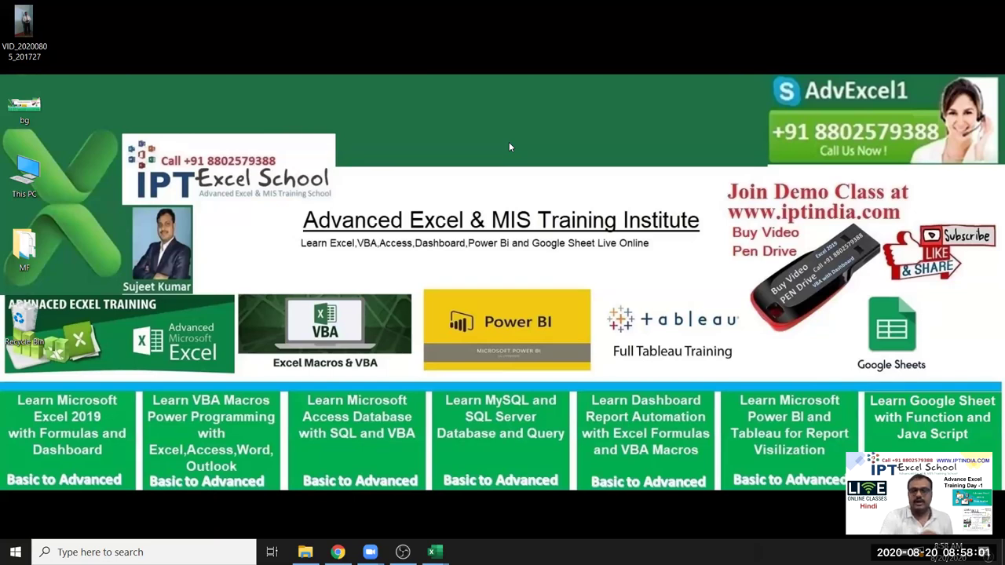
Bring Chrome forward and load youtube.com in a new tab.
click(337, 552)
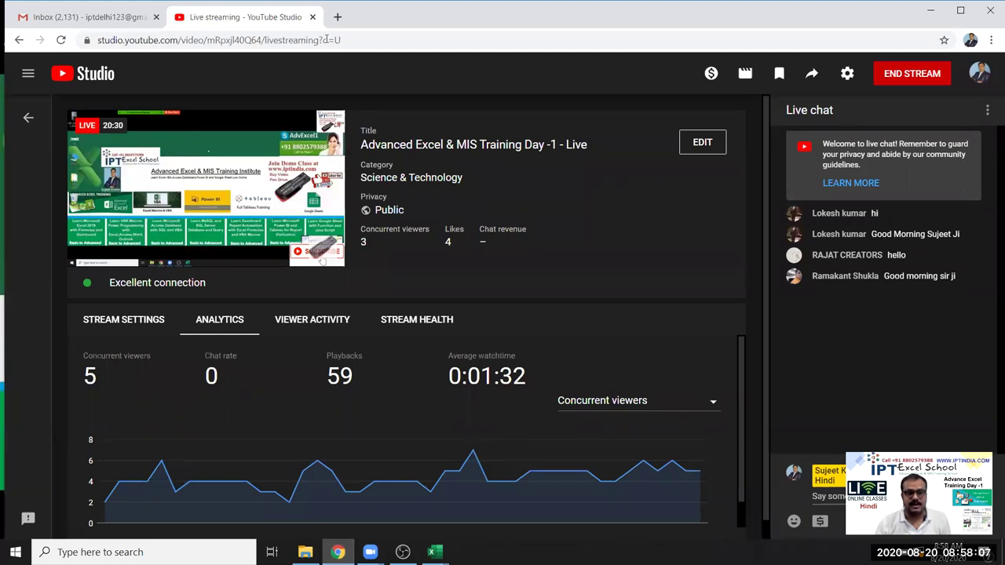
key(ctrl+t)
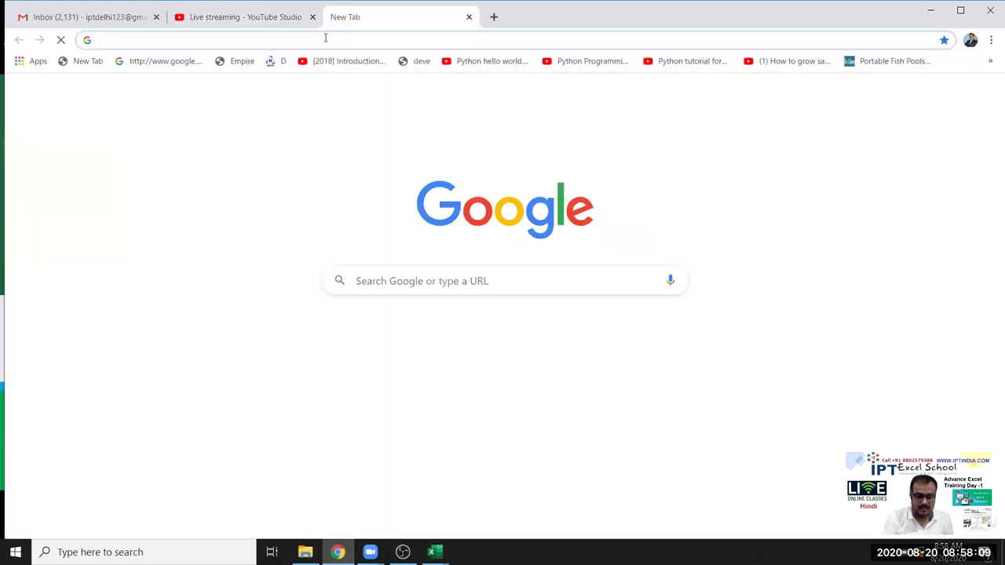
text(youtube.com)
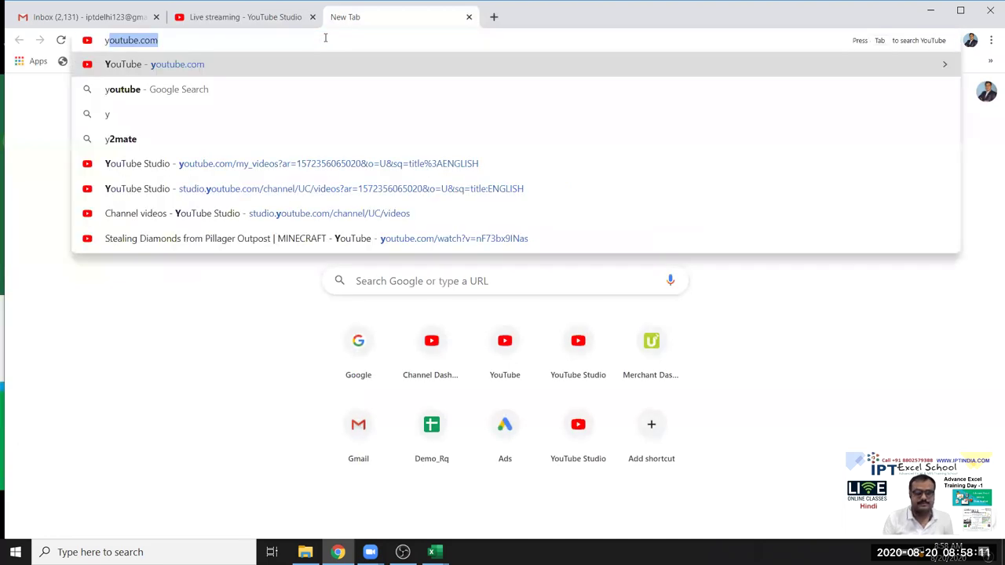
key(Return)
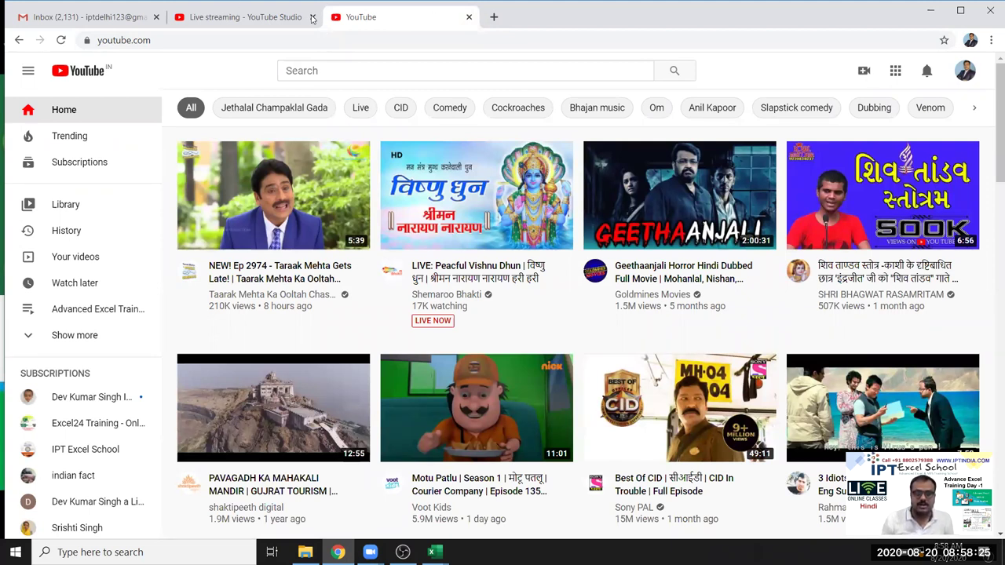
Search YouTube for 'excel 365 iptindia', then reveal the desktop.
click(318, 70)
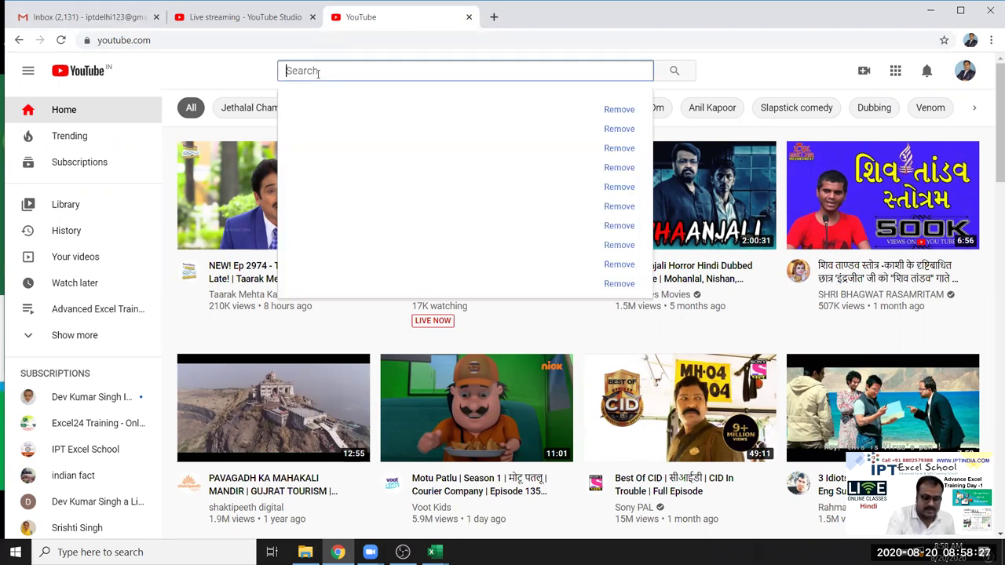
text(excel )
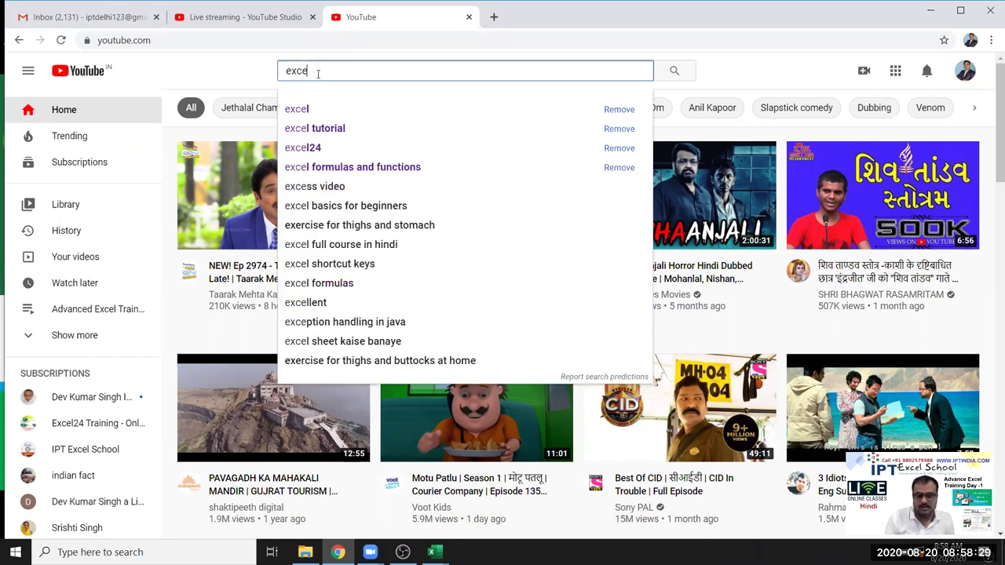
text(365)
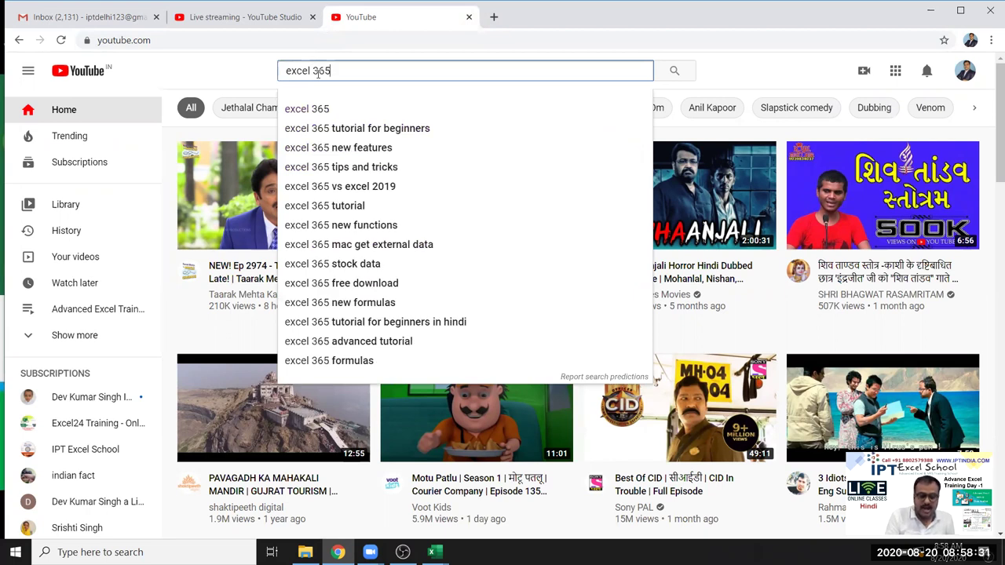
text( ipt)
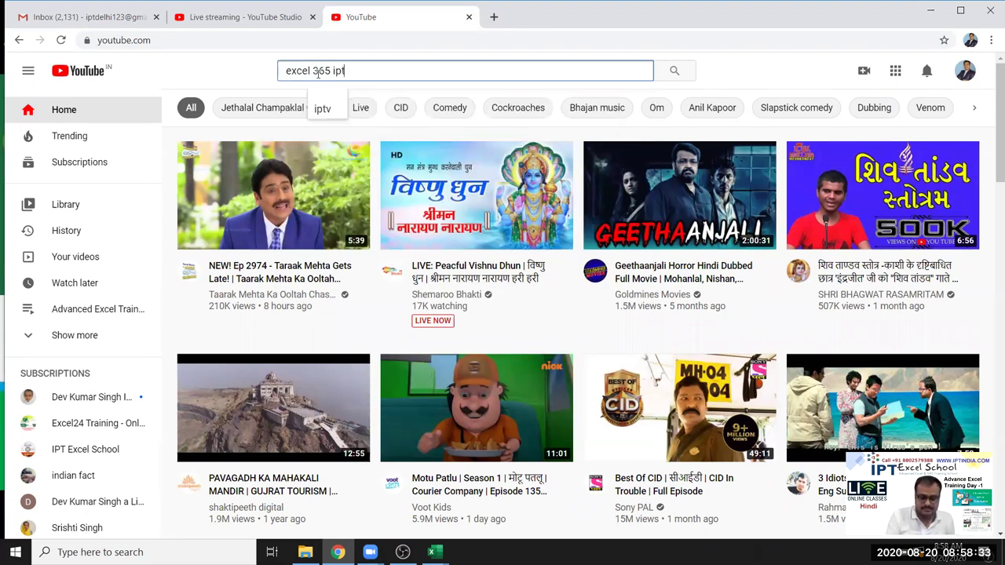
text(ind)
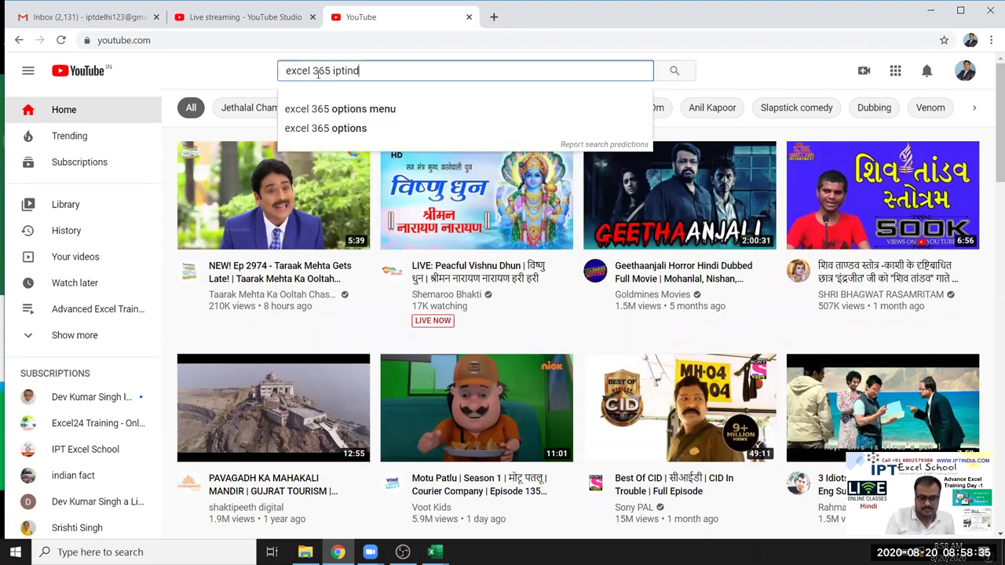
text(ia)
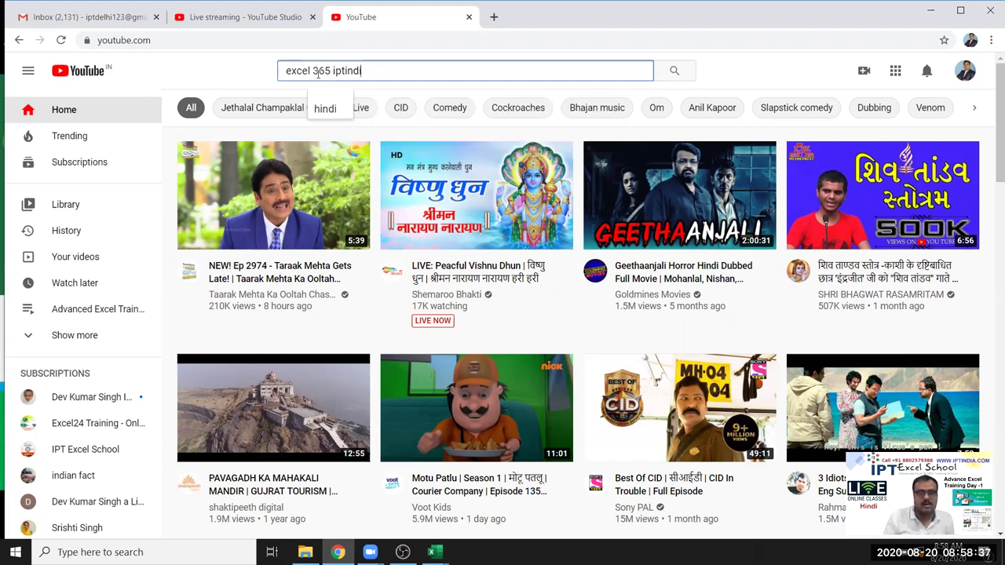
key(Return)
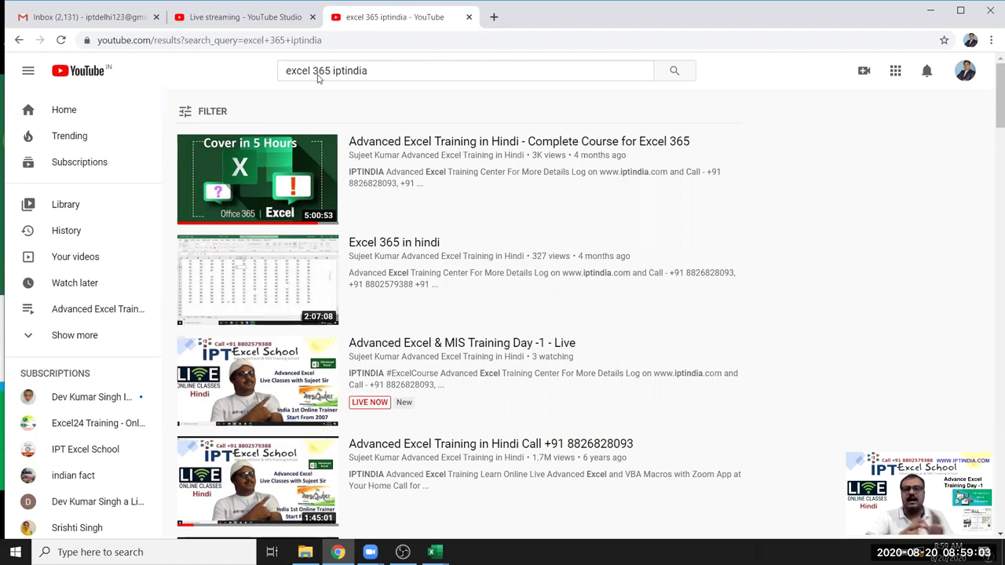
key(super+d)
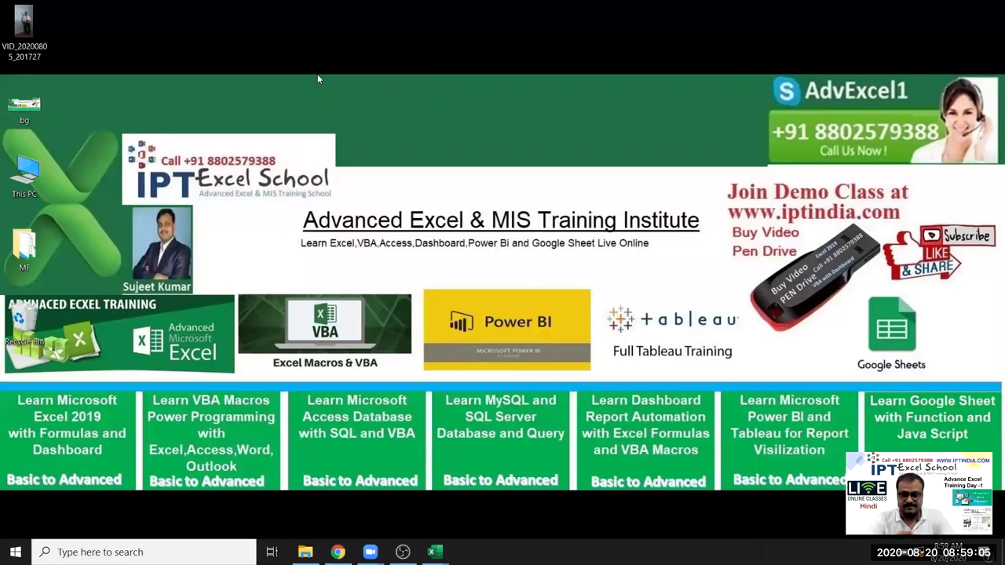